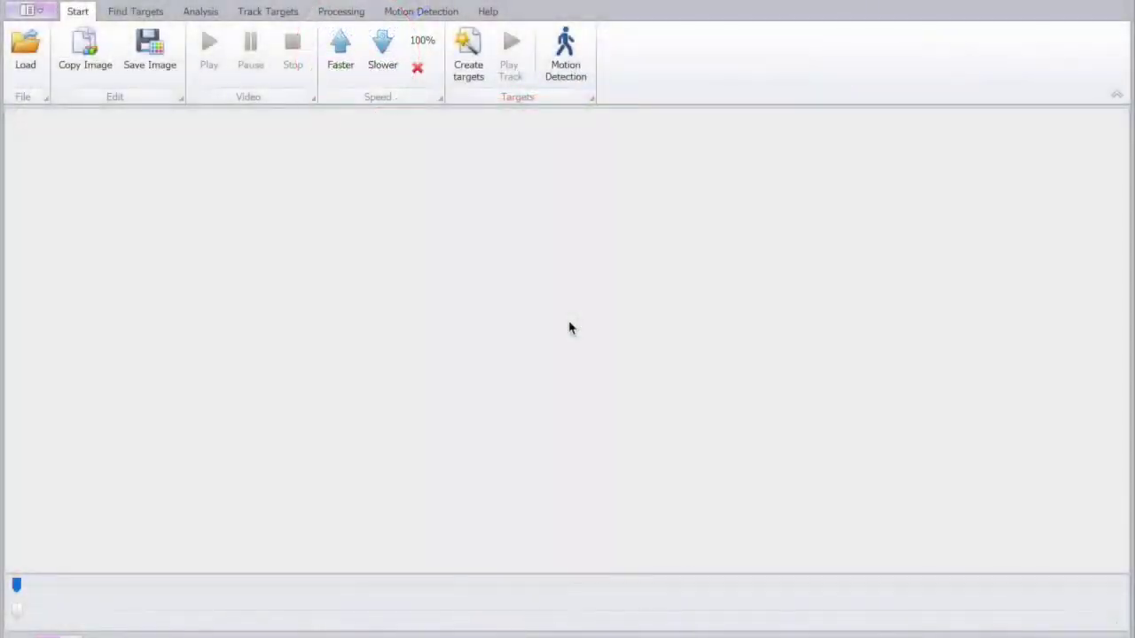
Step: Load the IMG_0640 motor video, play it, and pause a few frames into the clip
click(29, 50)
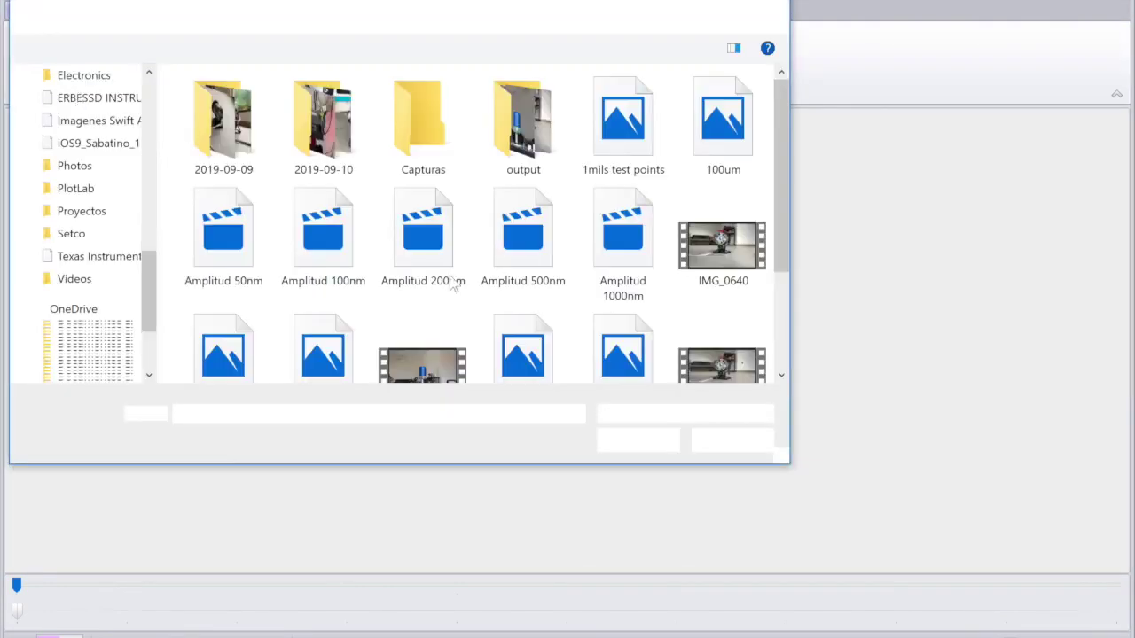
double_click(727, 249)
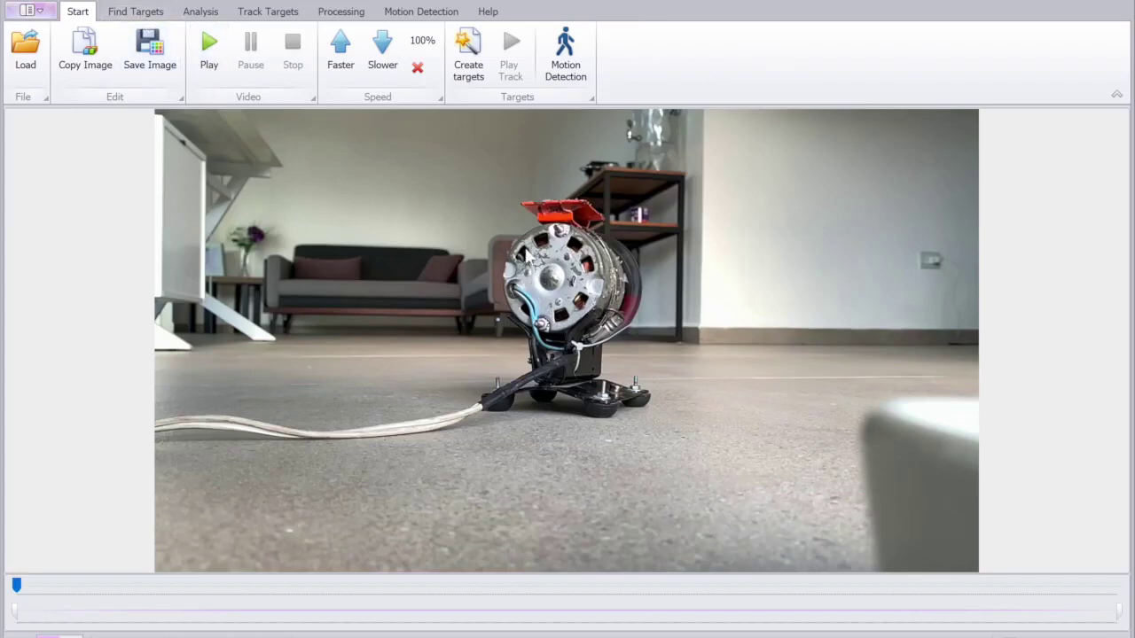
key(space)
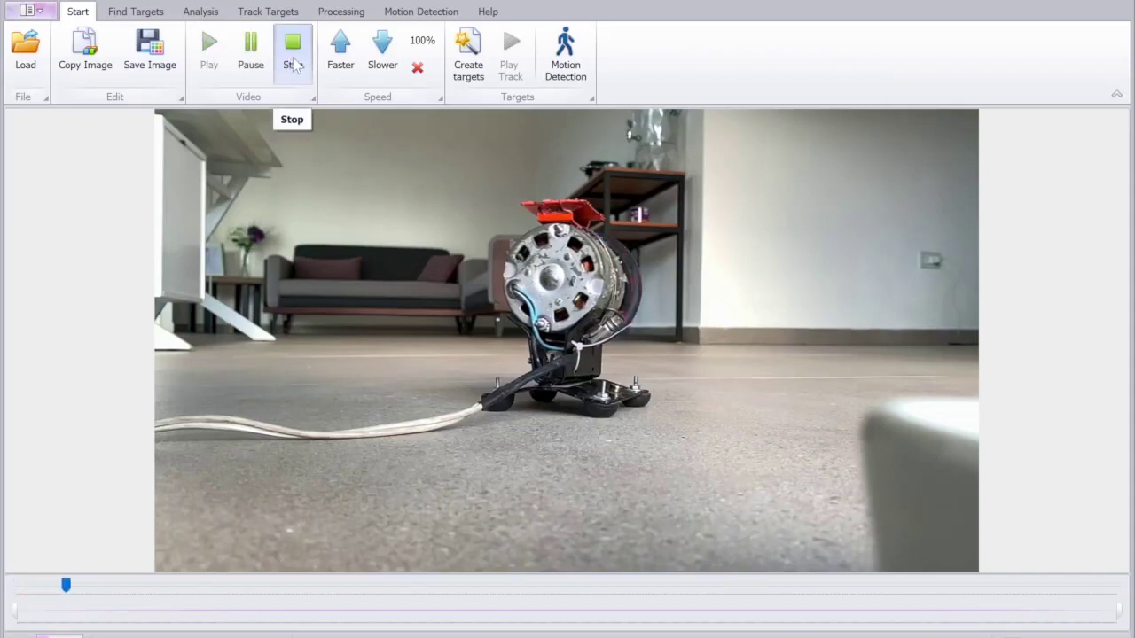
click(293, 66)
drag(14, 610, 168, 618)
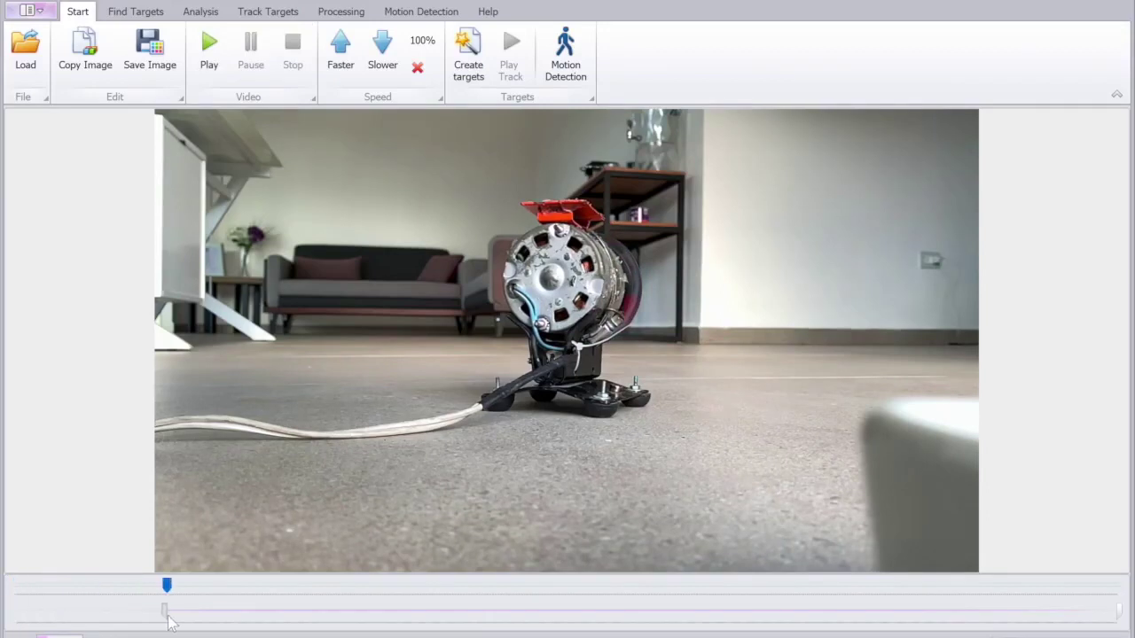
click(136, 11)
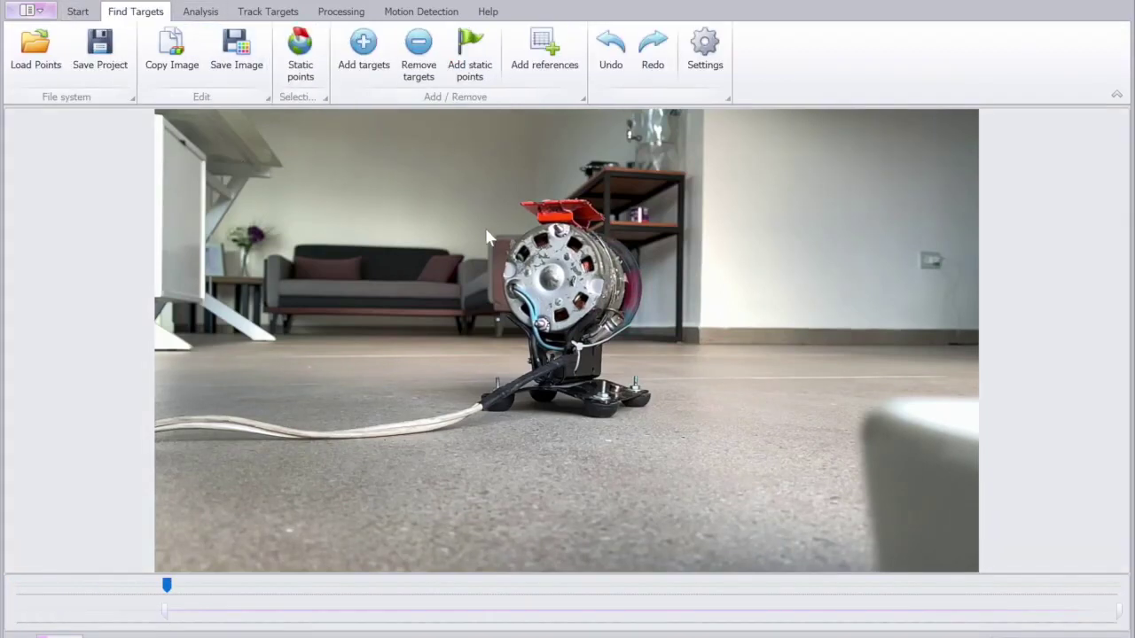
Step: Add green tracking targets inside boxes drawn over the motor body and its power cable
mouse_move(476, 185)
mouse_down()
mouse_move(643, 466)
mouse_move(661, 425)
mouse_up()
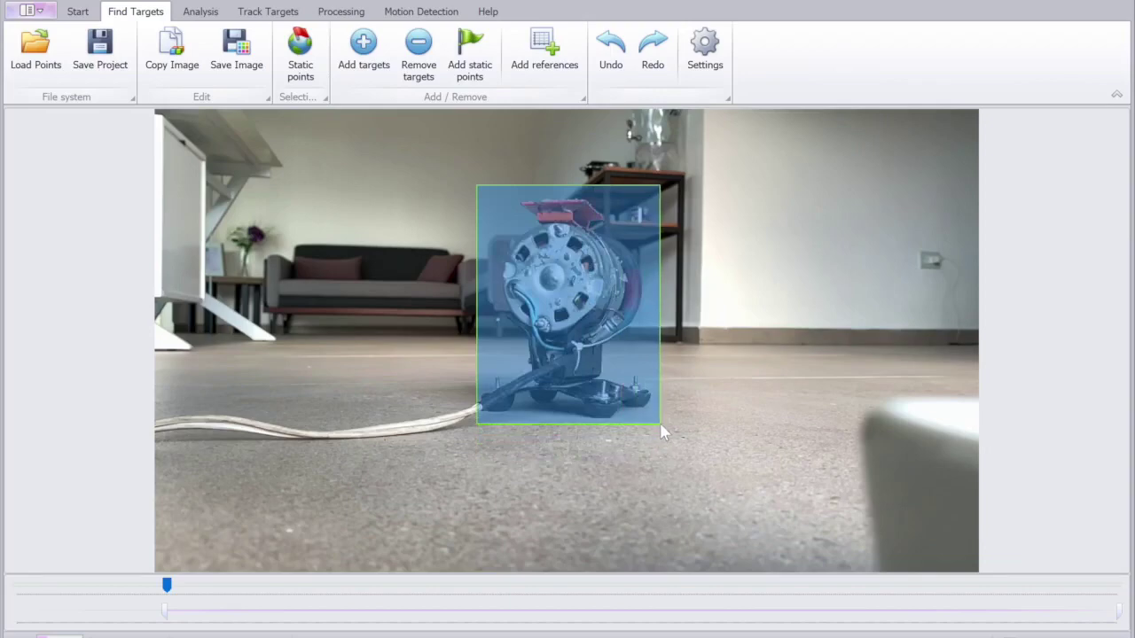
click(364, 49)
mouse_move(153, 389)
mouse_down()
mouse_move(405, 410)
mouse_move(500, 454)
mouse_up()
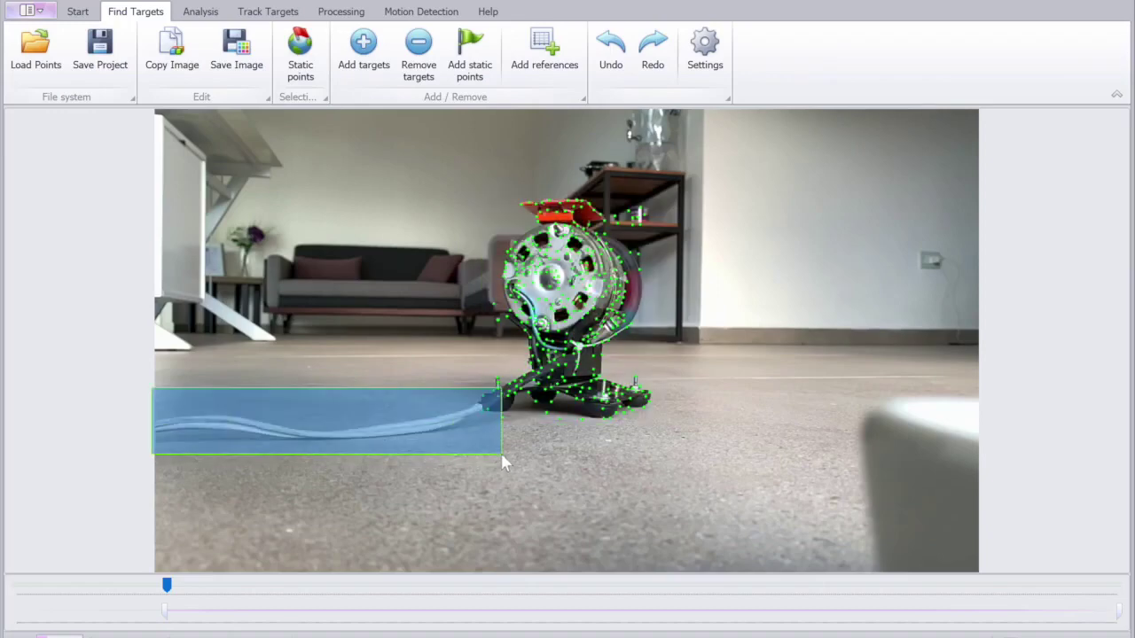
click(362, 48)
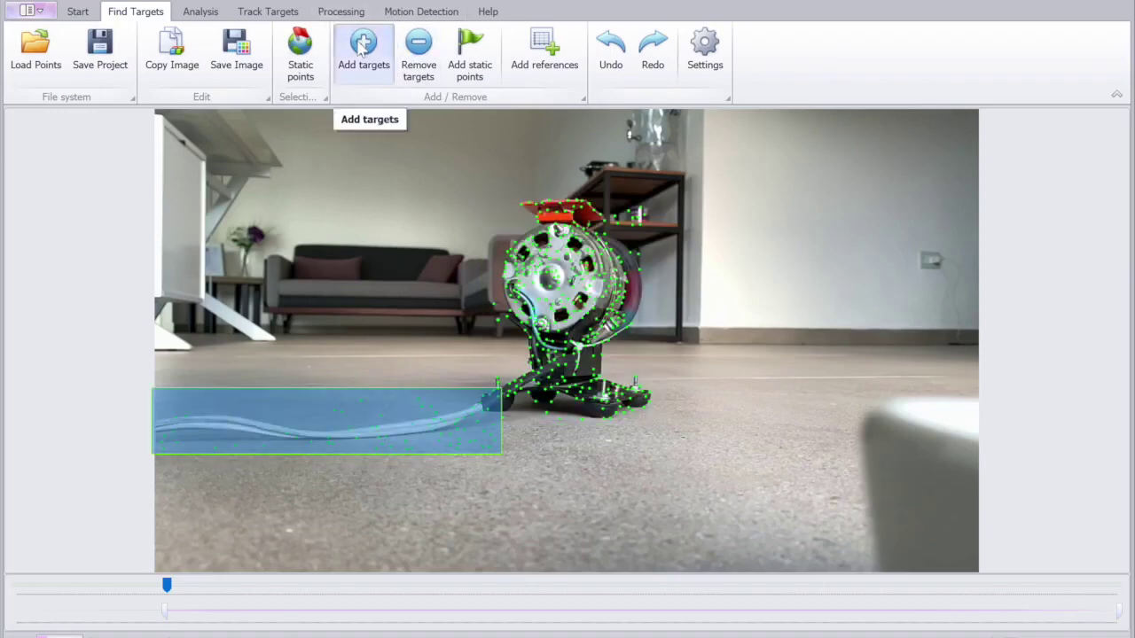
click(305, 246)
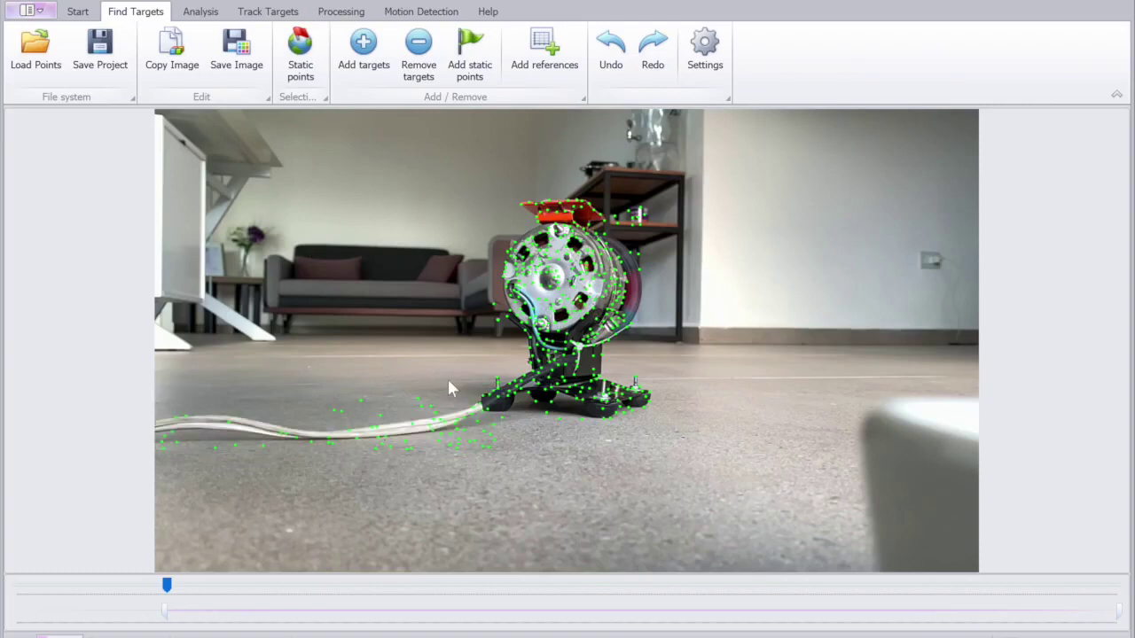
Step: Set the frame rate to 240 and process the vibration of the tracked points
click(202, 11)
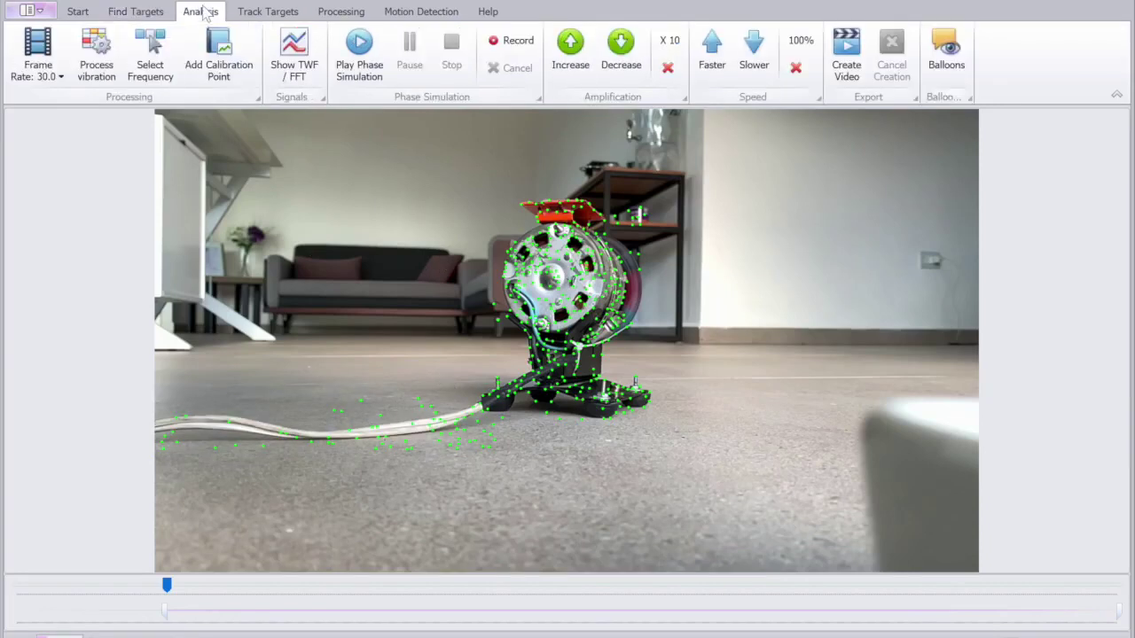
click(45, 69)
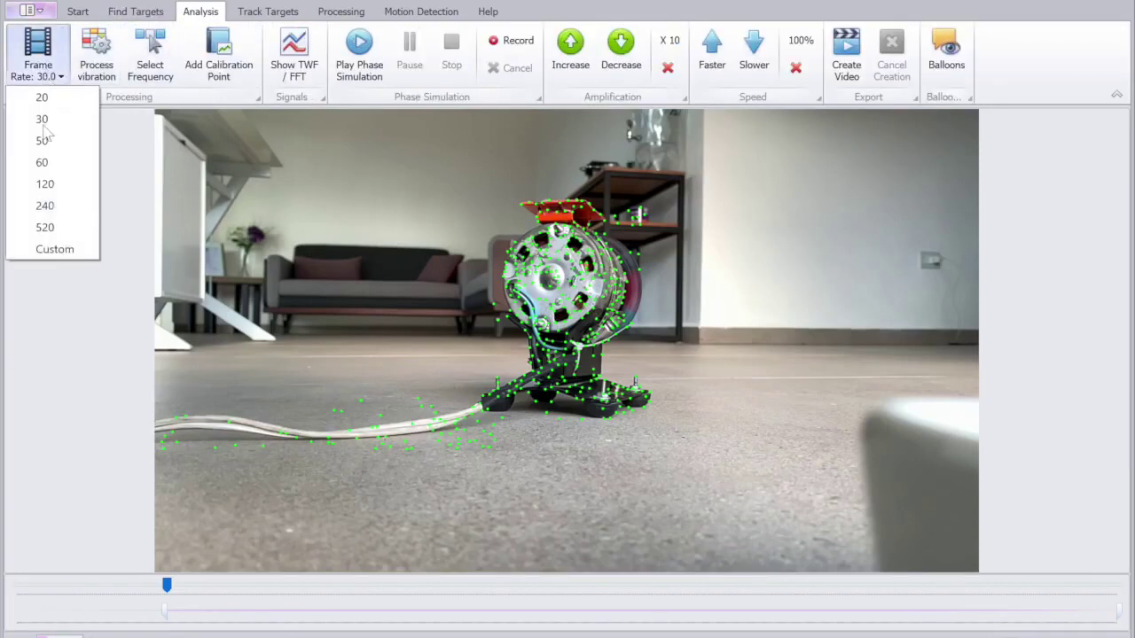
click(44, 206)
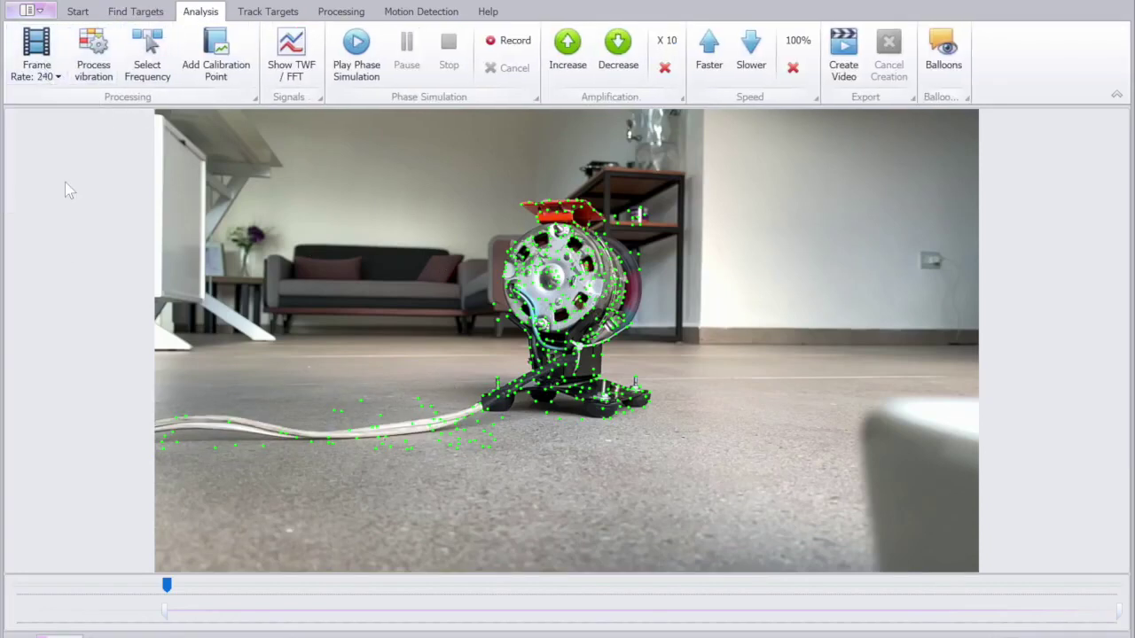
click(93, 53)
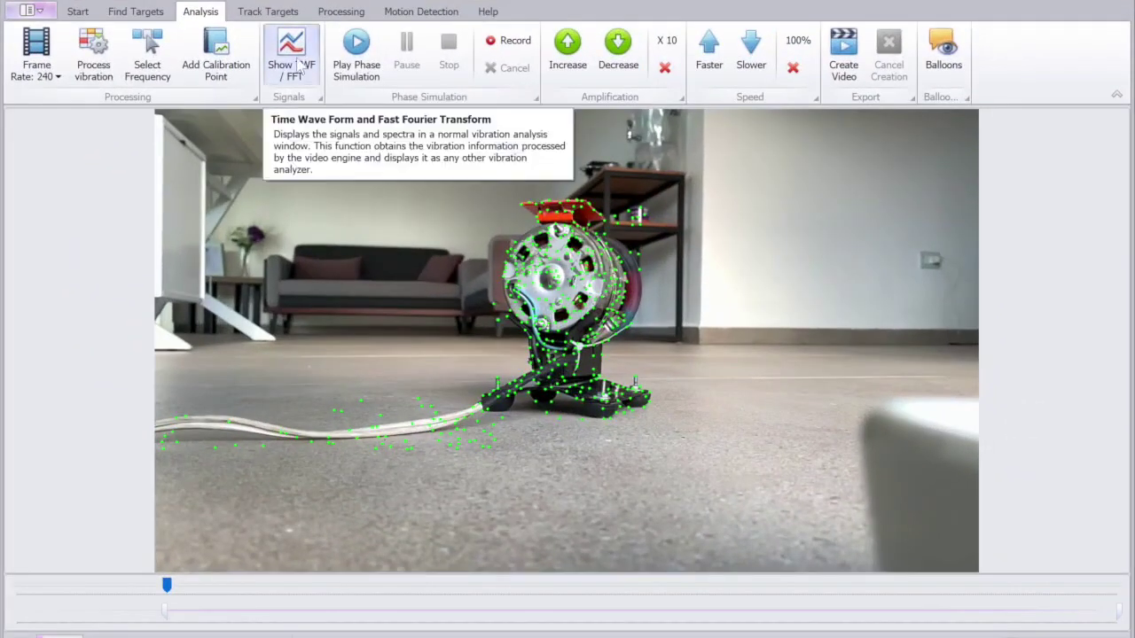
Step: Mark a small area on the motor's face and review its waveform and spectrum, peaking near 1762 CPM
drag(539, 266, 570, 296)
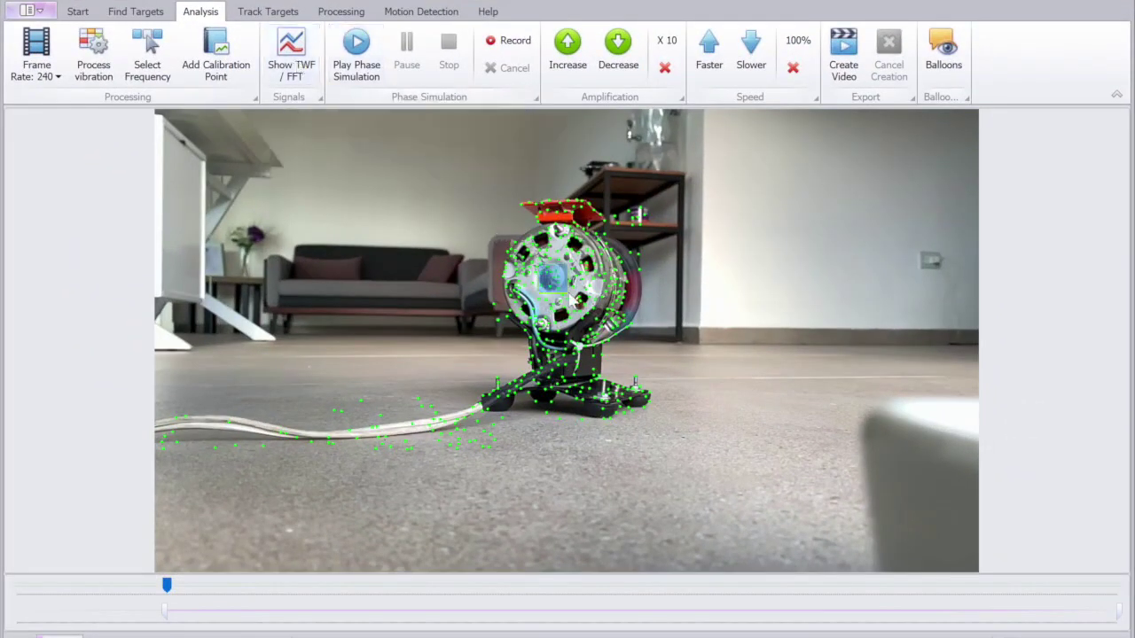
click(291, 48)
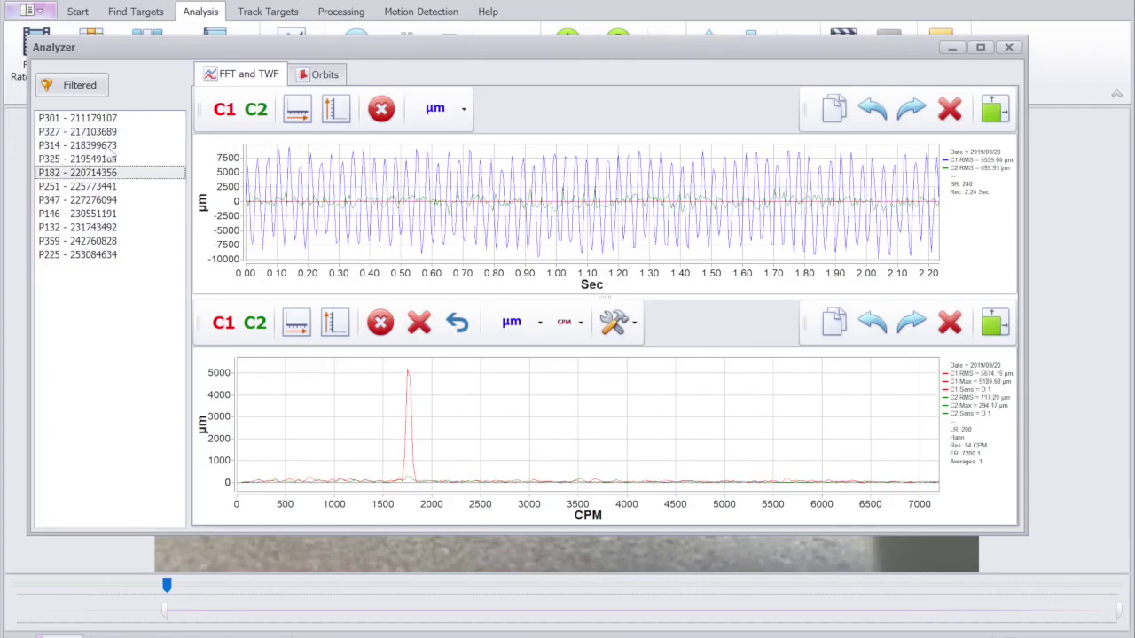
mouse_move(412, 379)
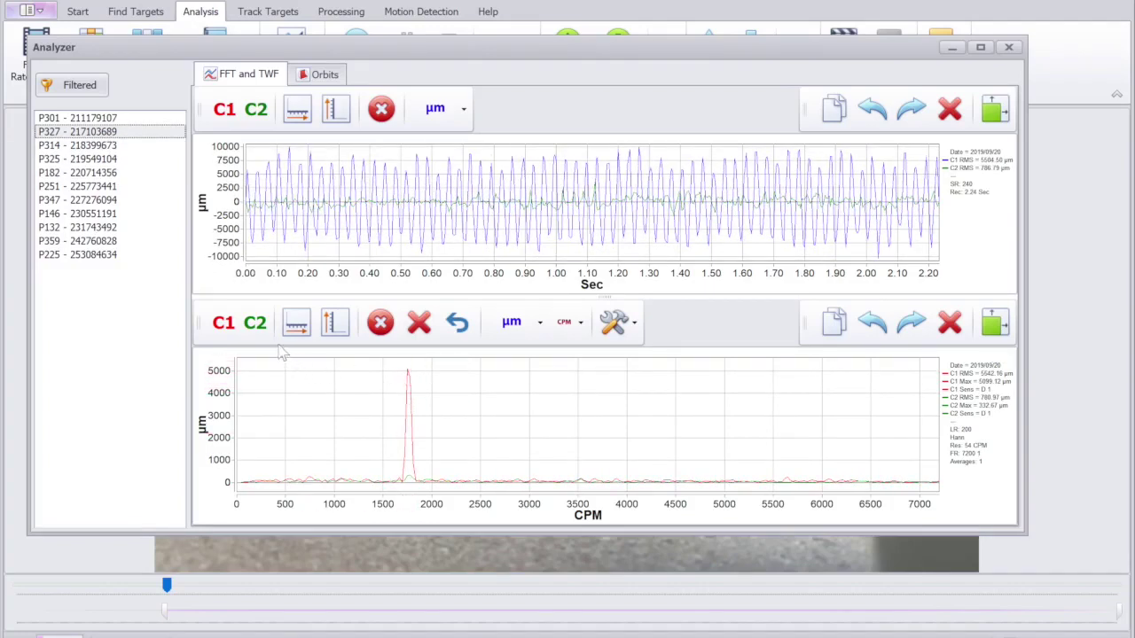
click(224, 322)
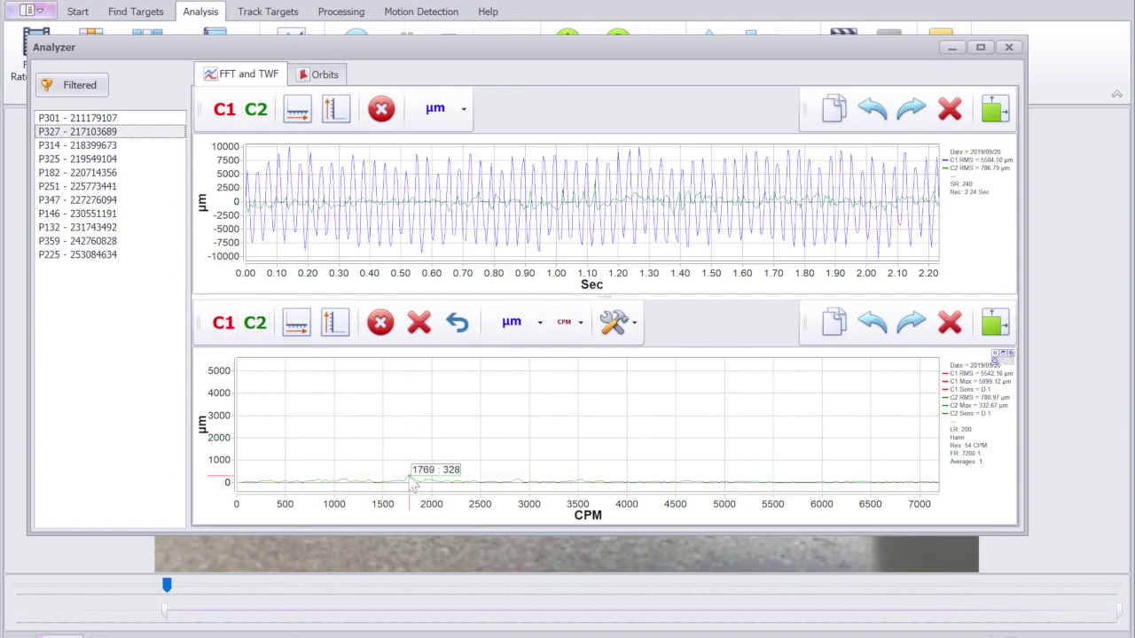
click(223, 325)
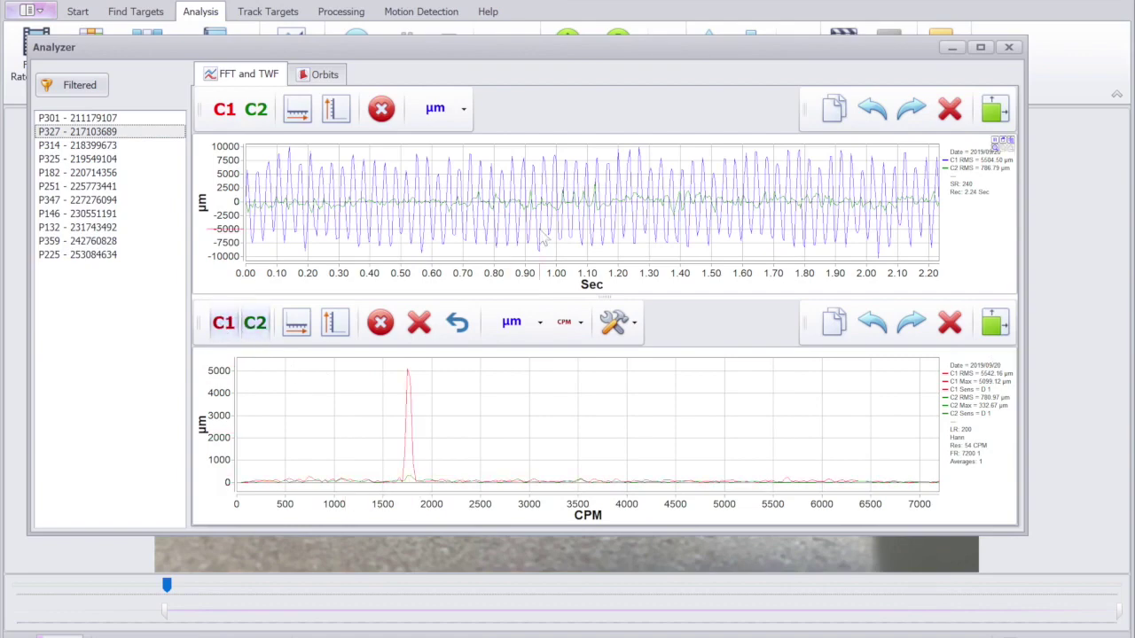
click(1008, 47)
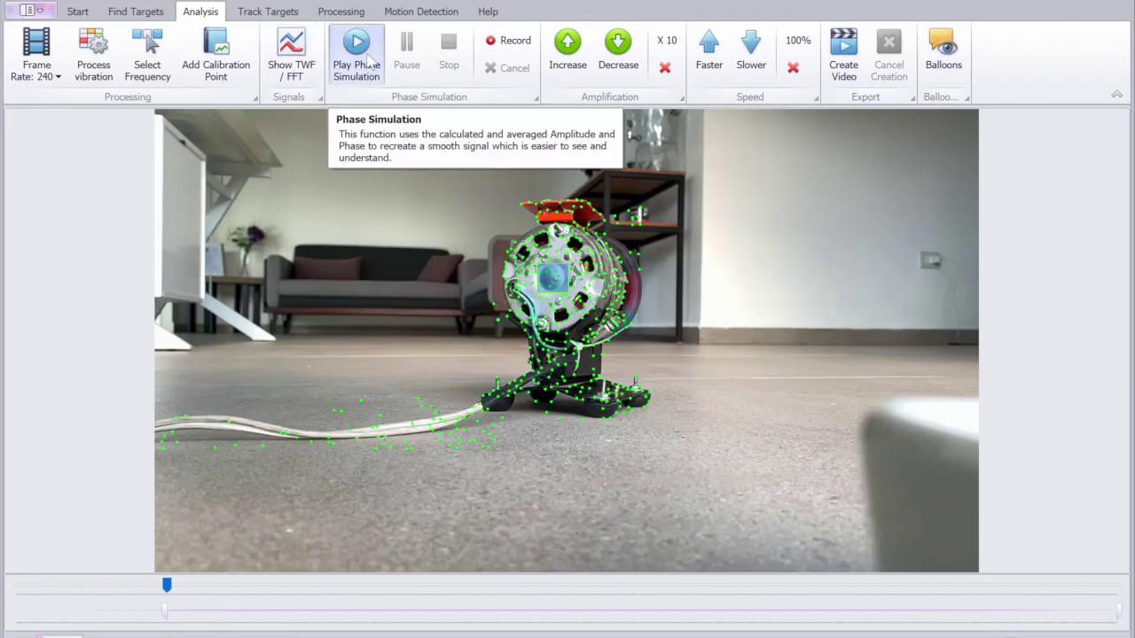
Step: Filter the video at the 1756 CPM peak picked from point P327's spectrum
click(148, 46)
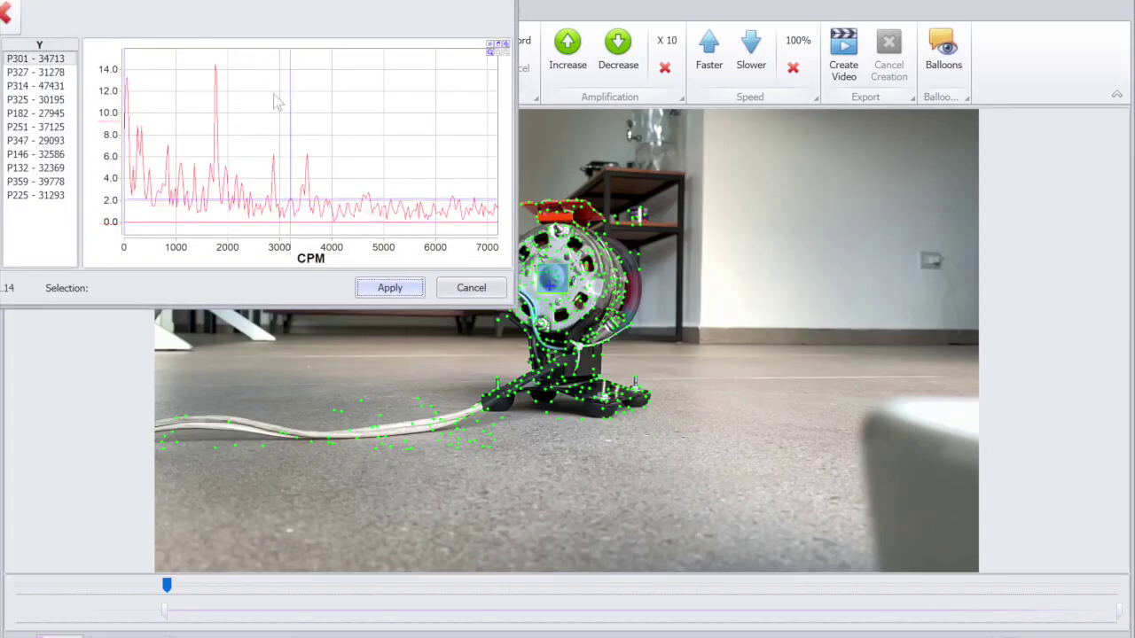
drag(375, 78, 433, 122)
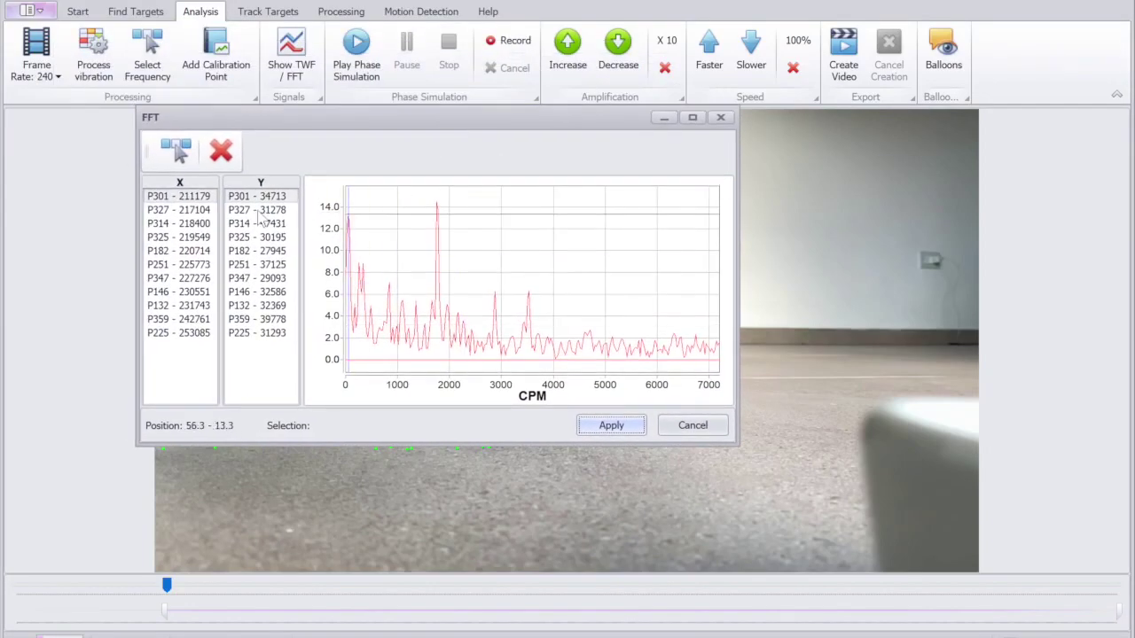
click(202, 213)
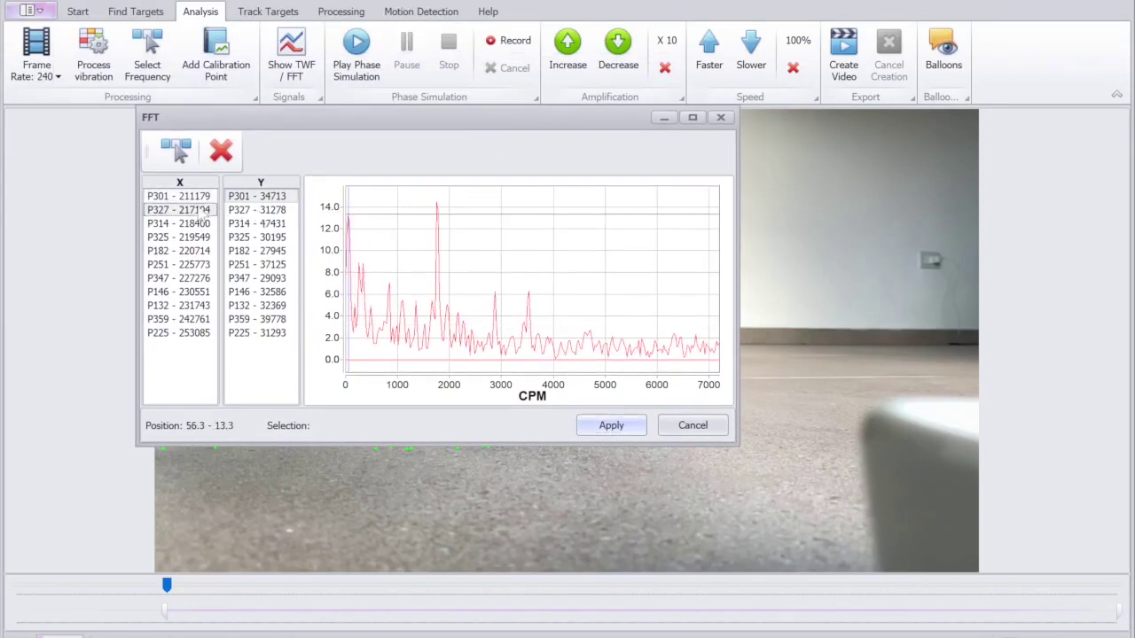
click(437, 238)
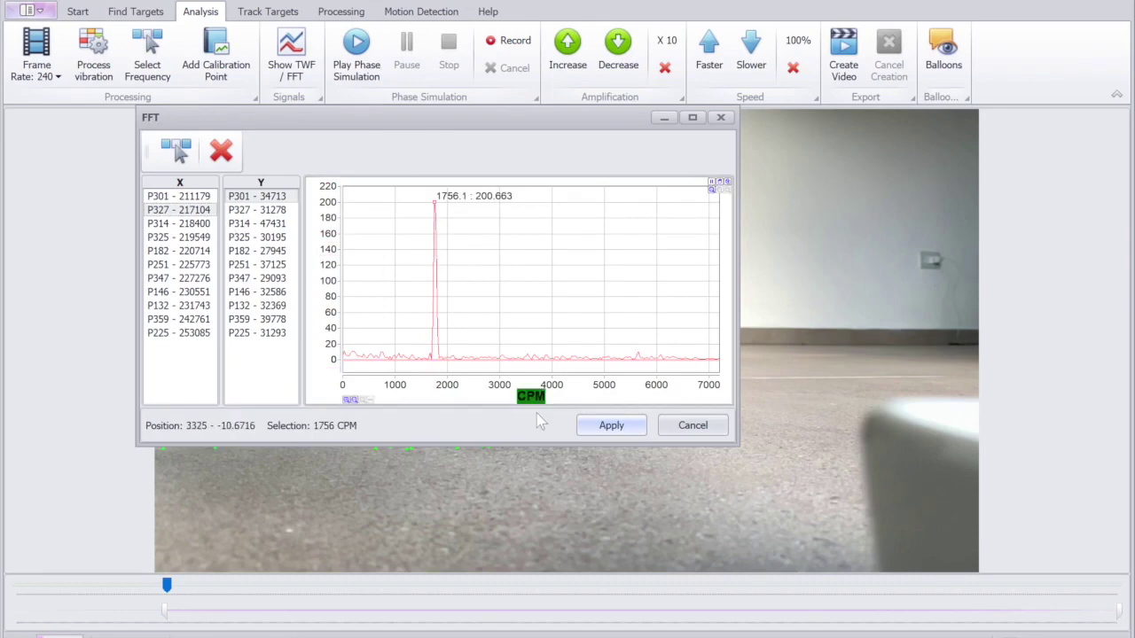
click(612, 427)
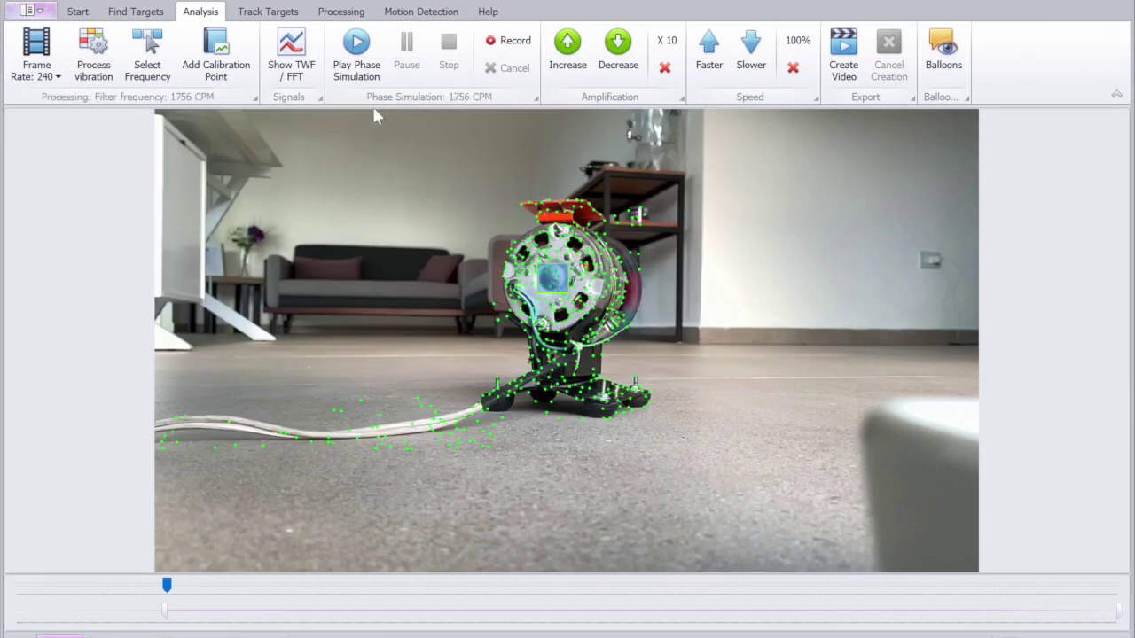
Step: Play the phase simulation with amplification raised to X 80, then stop it
click(361, 57)
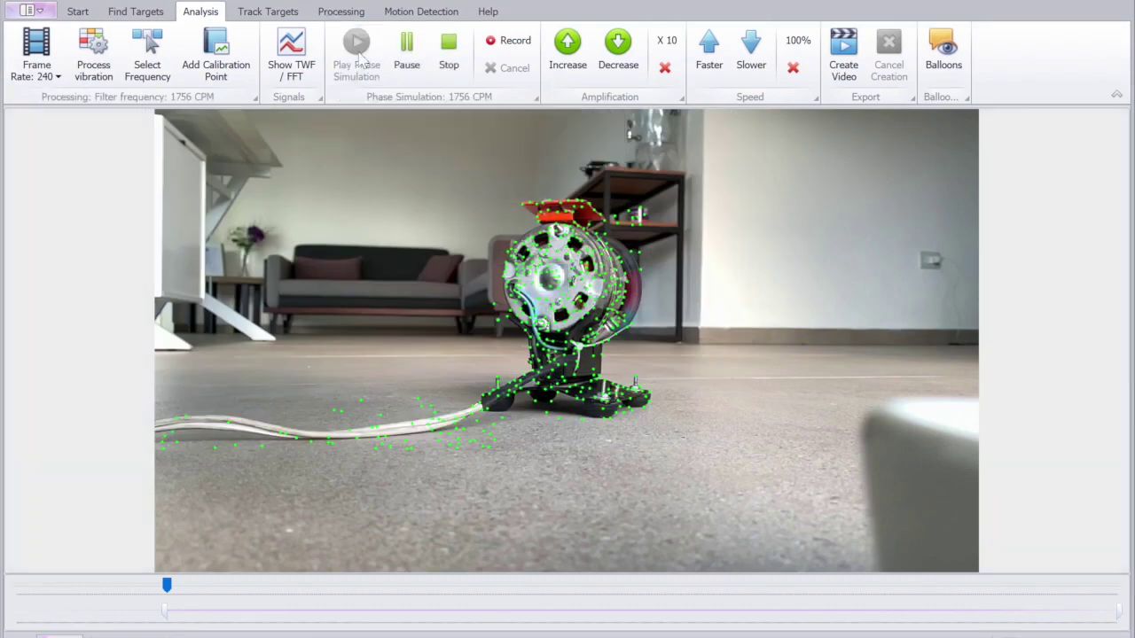
click(565, 51)
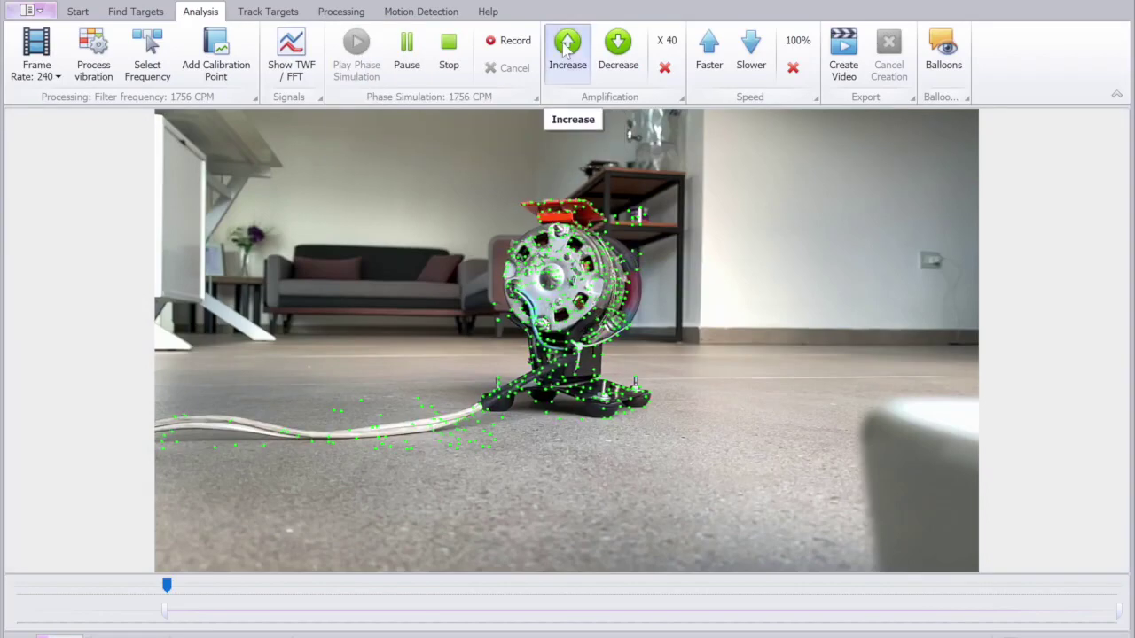
click(565, 52)
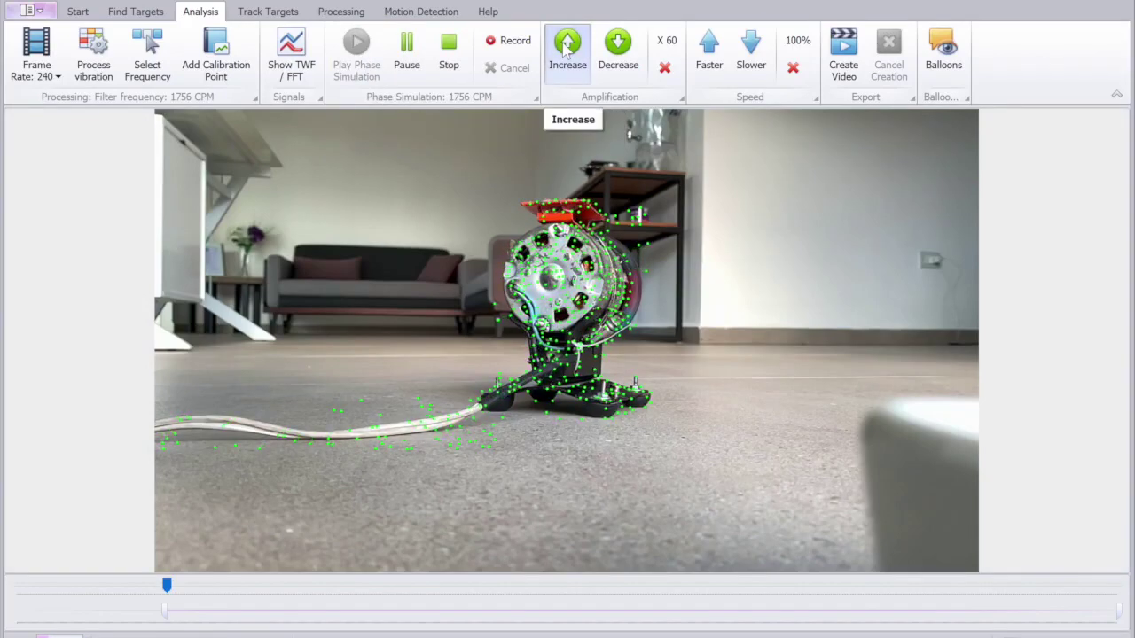
click(565, 52)
click(565, 52)
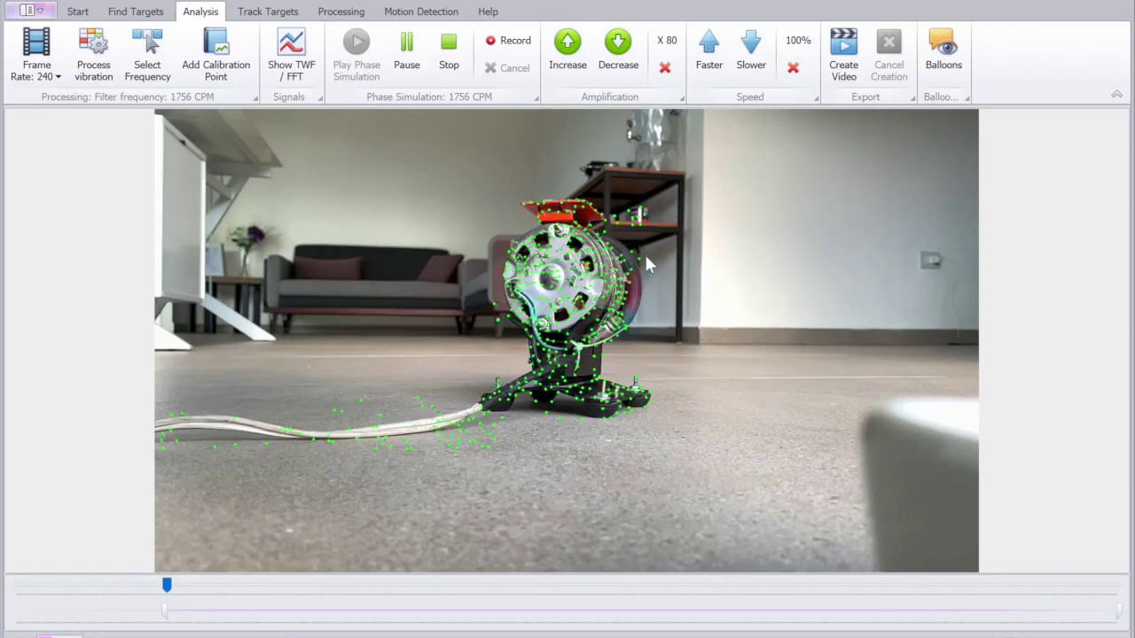
click(448, 52)
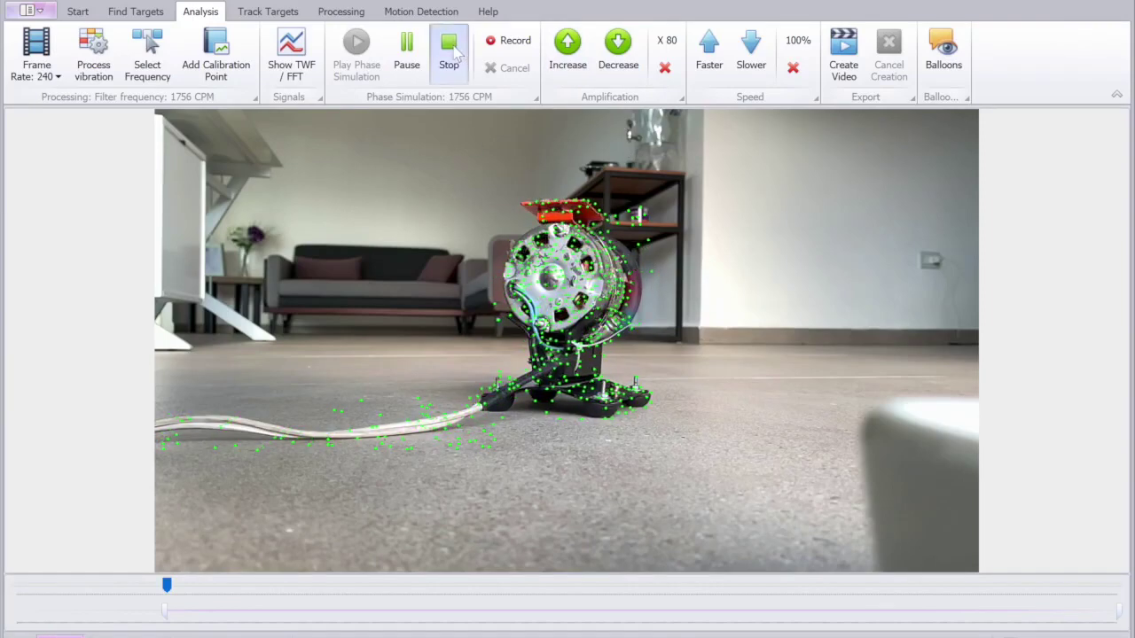
click(146, 14)
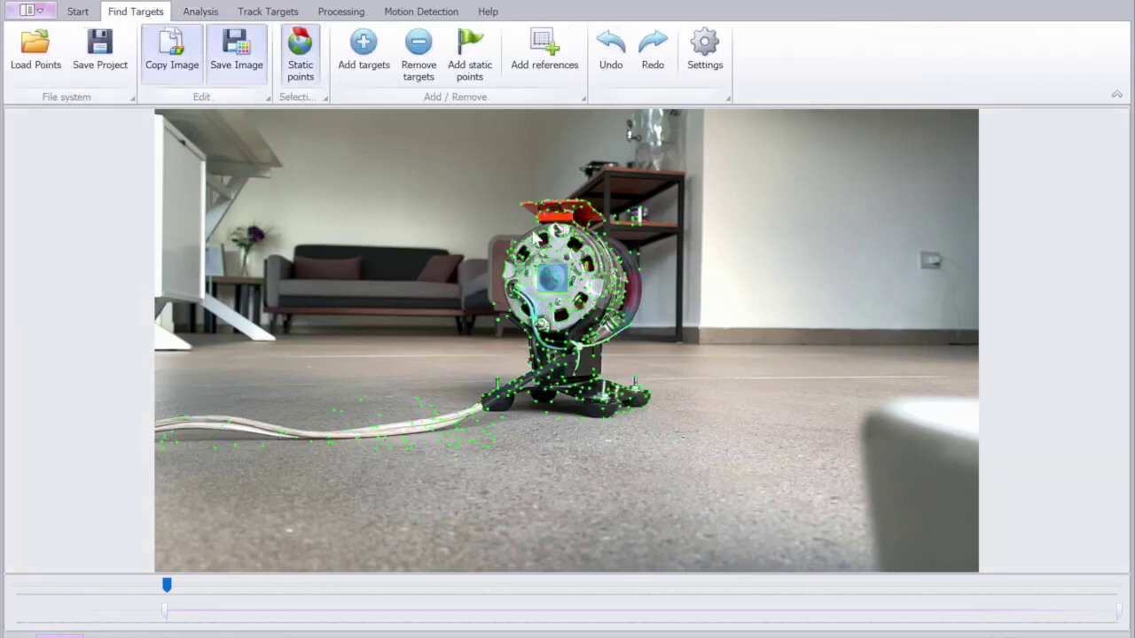
Step: Move the reference square beside the motor housing and replay the simulation at X 200 amplification
click(628, 250)
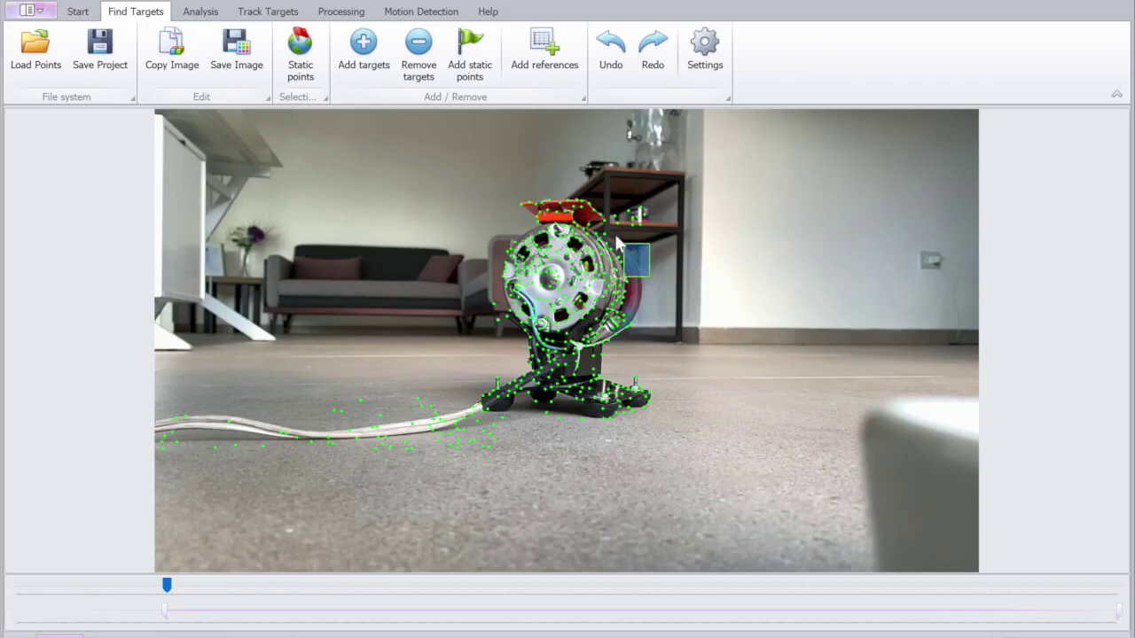
click(200, 11)
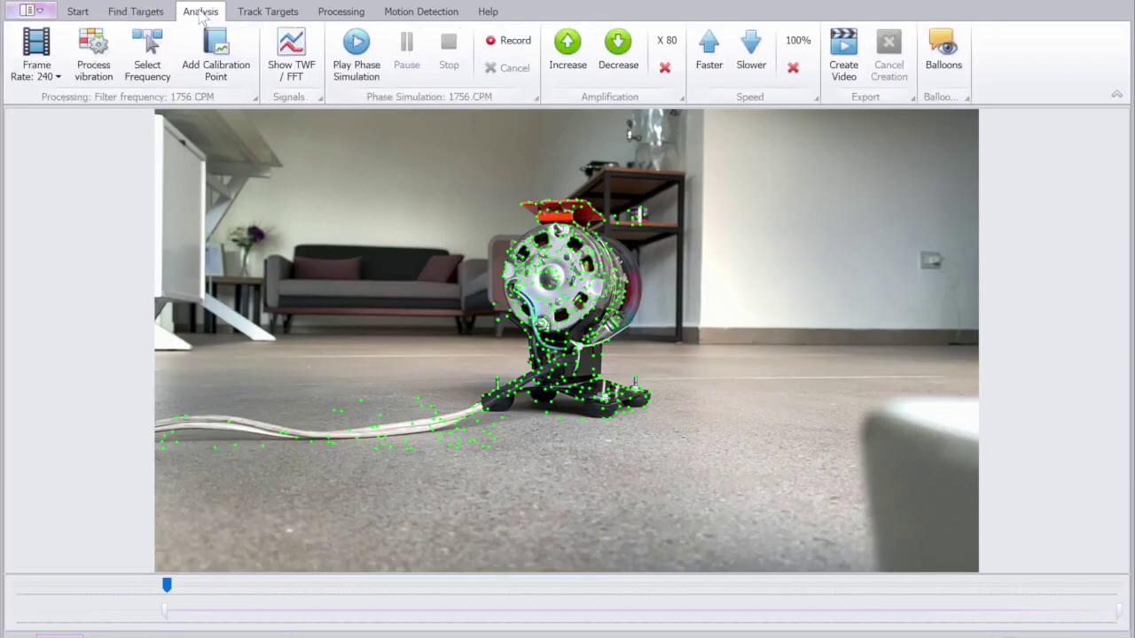
click(357, 53)
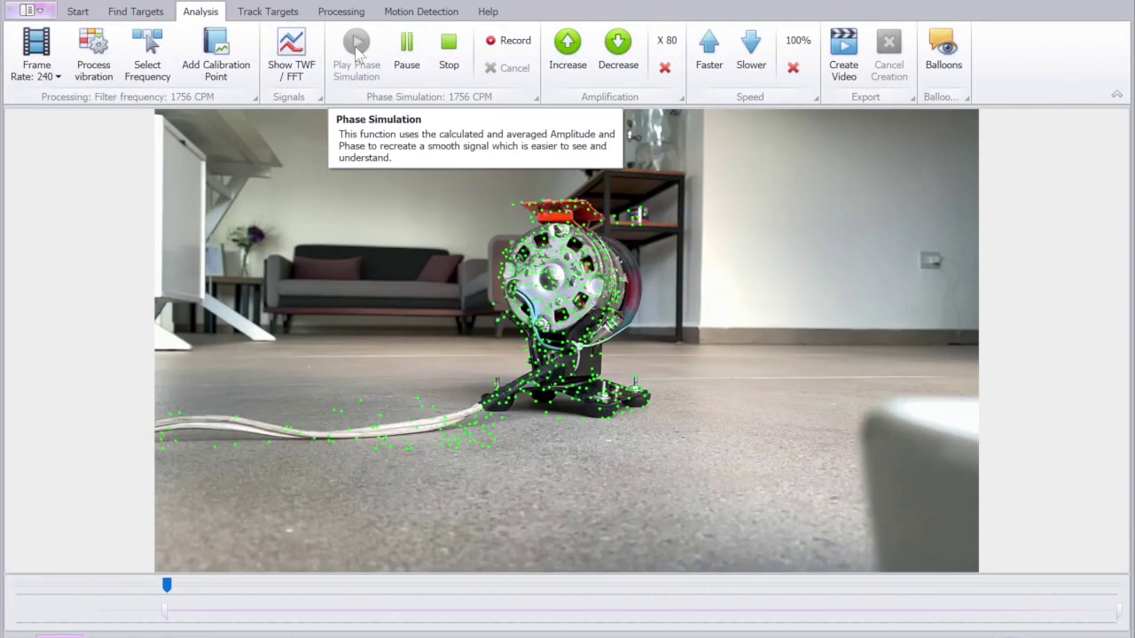
click(569, 52)
click(573, 54)
click(618, 64)
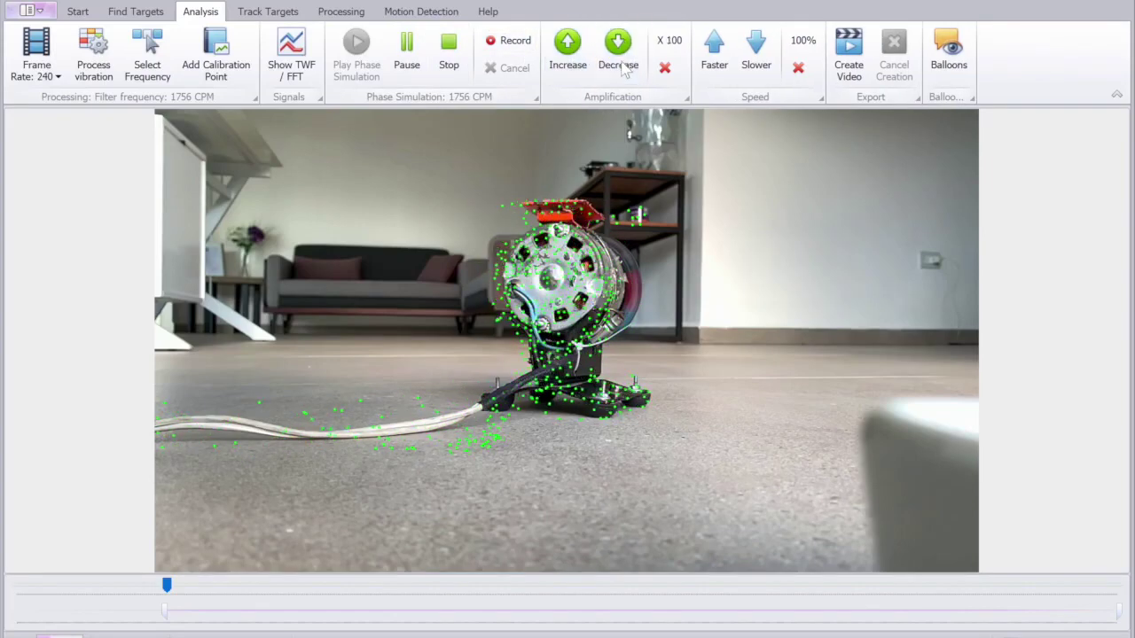
click(620, 67)
click(572, 55)
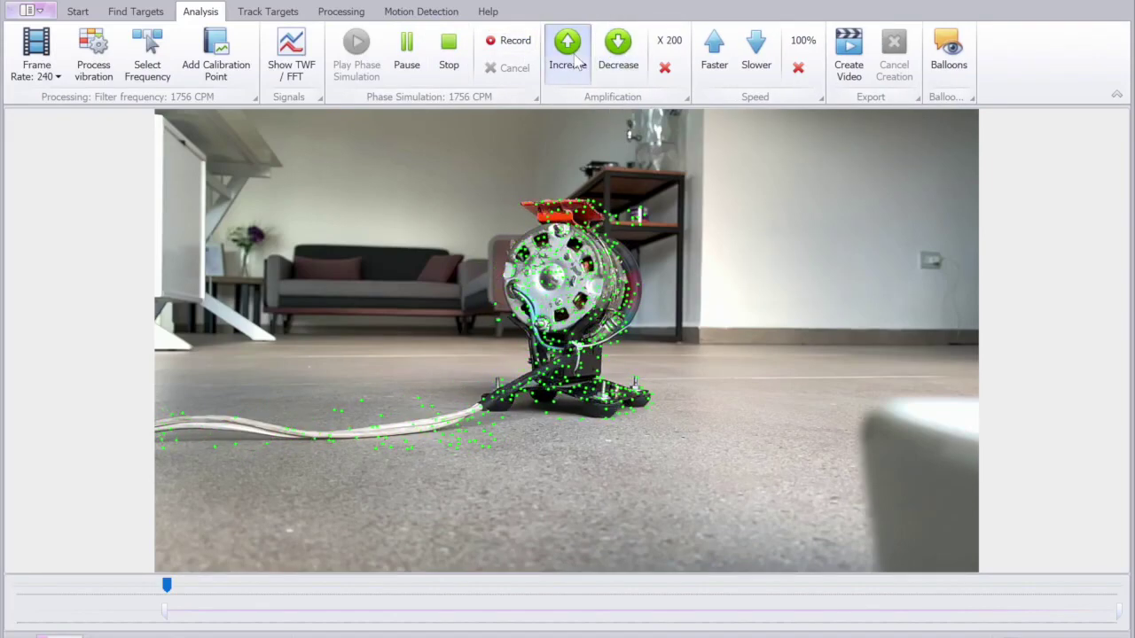
click(448, 53)
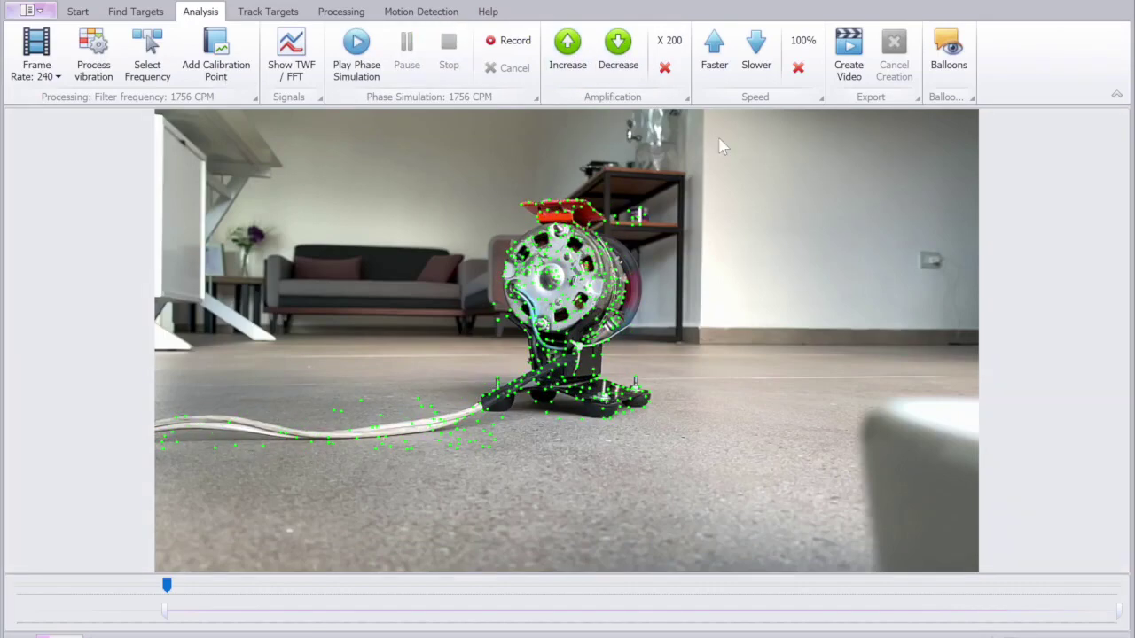
Step: Add a balloon named Left over a region on the motor's left side
click(948, 53)
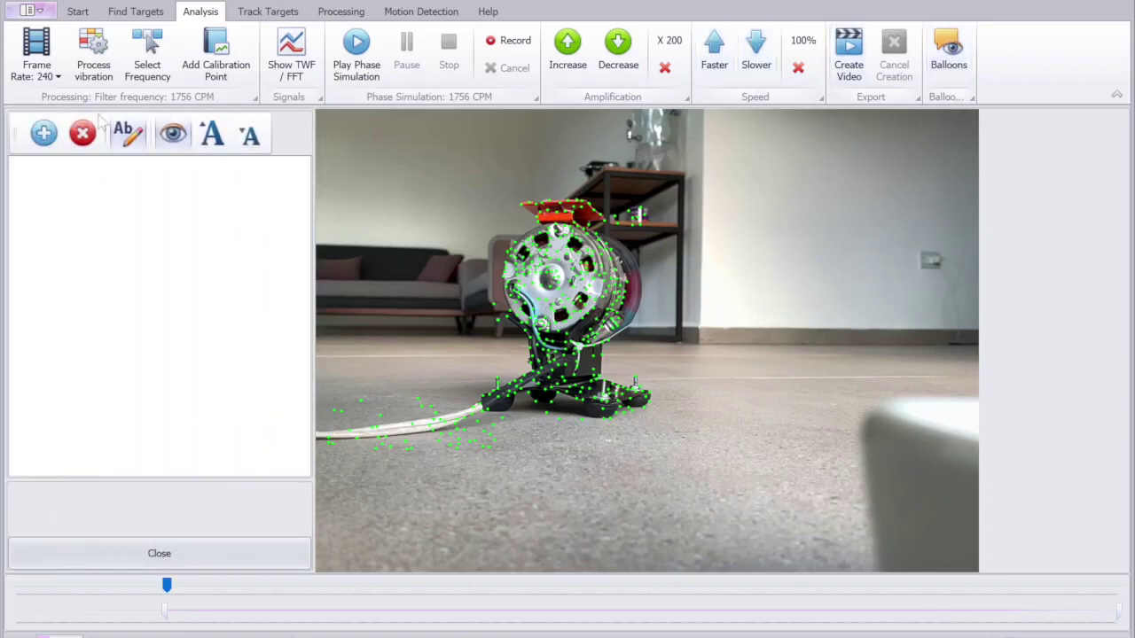
click(45, 135)
drag(486, 261, 524, 300)
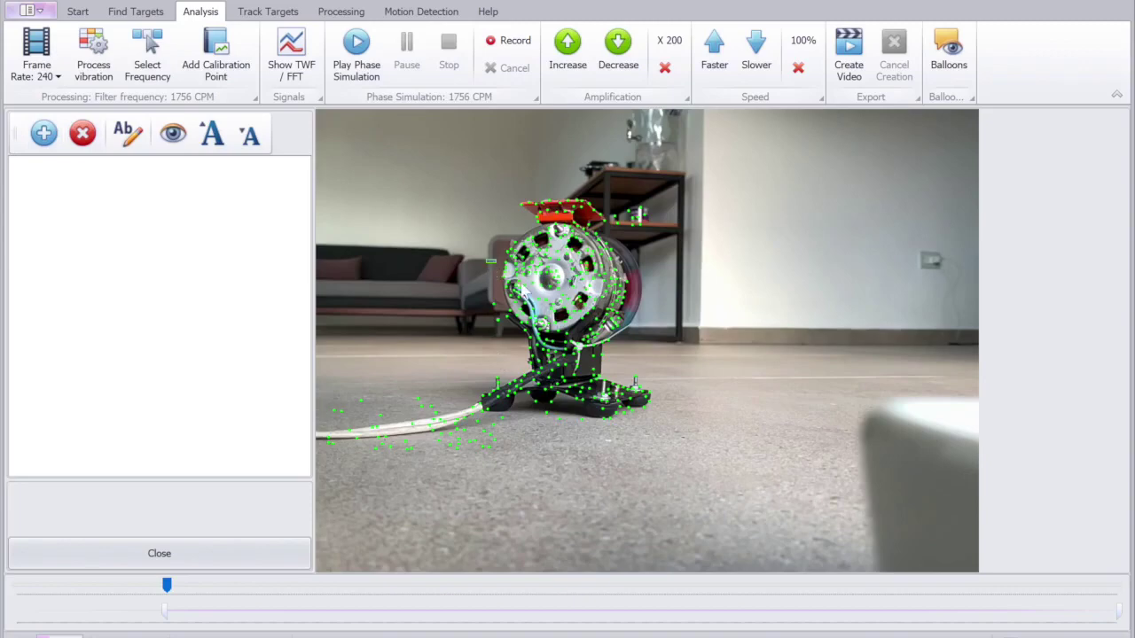
click(44, 134)
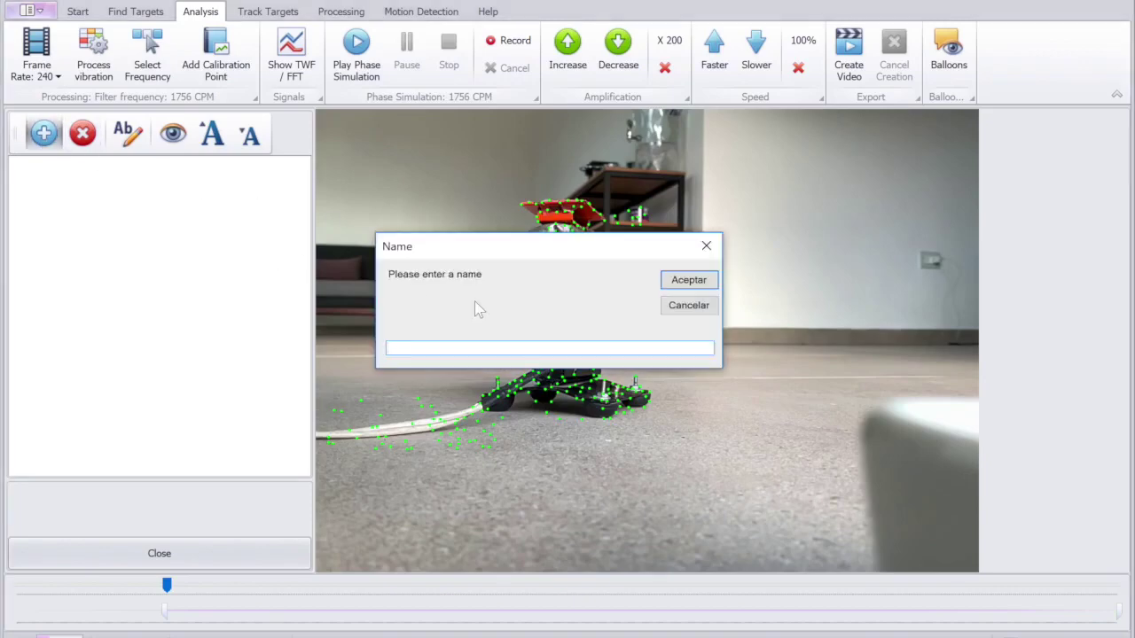
text(Left)
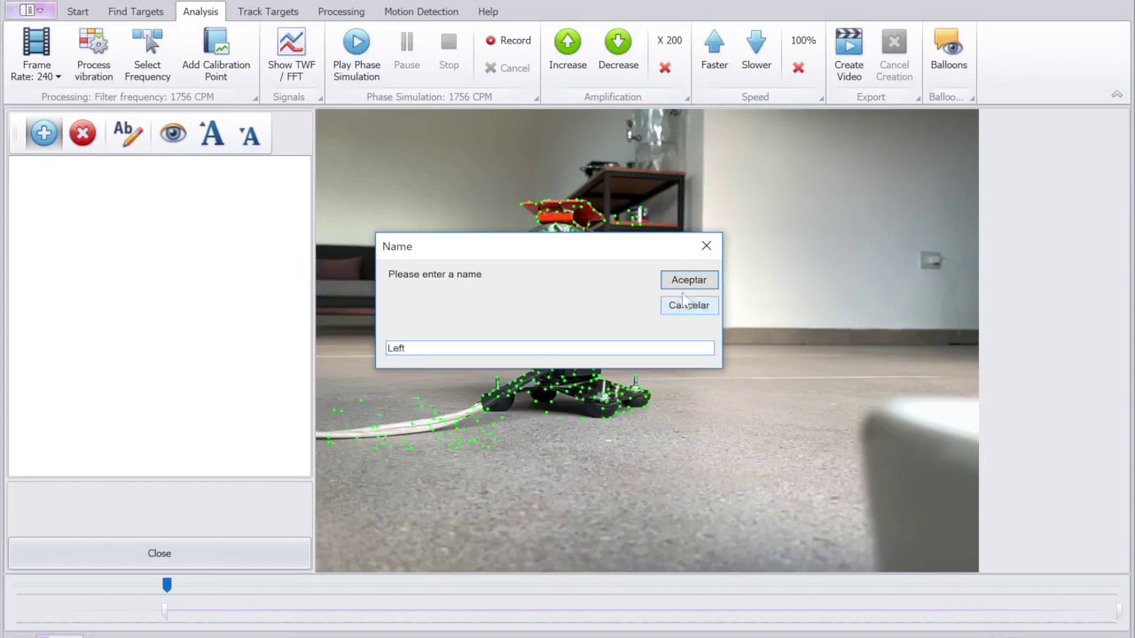
click(688, 280)
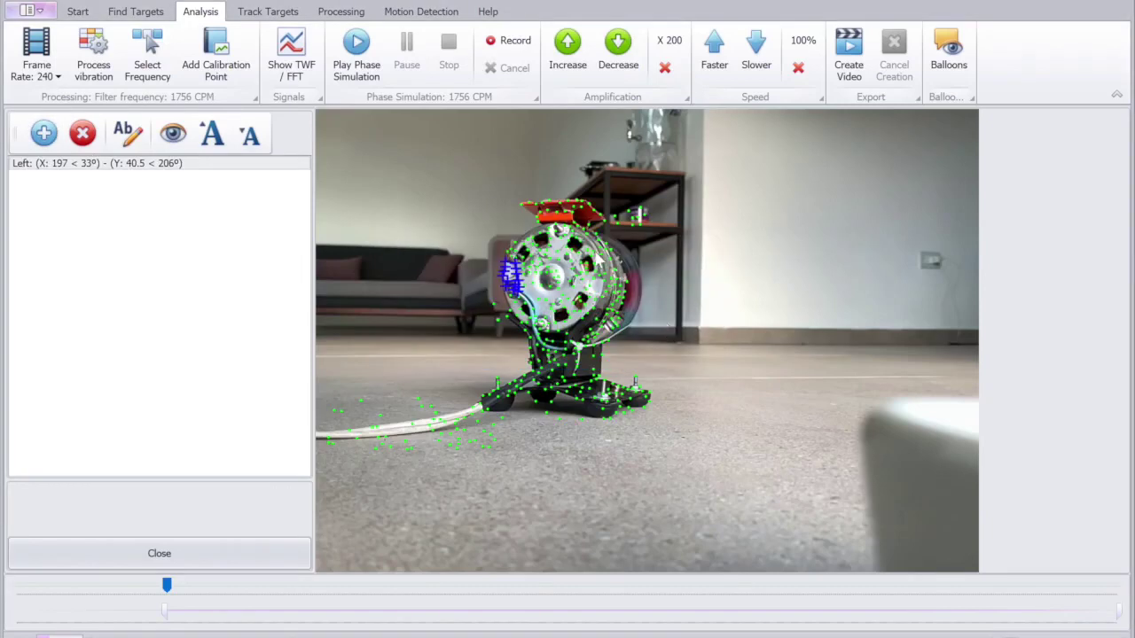
Step: Add balloons named Right on the motor's right side and Cable over the power cable
drag(588, 258, 618, 301)
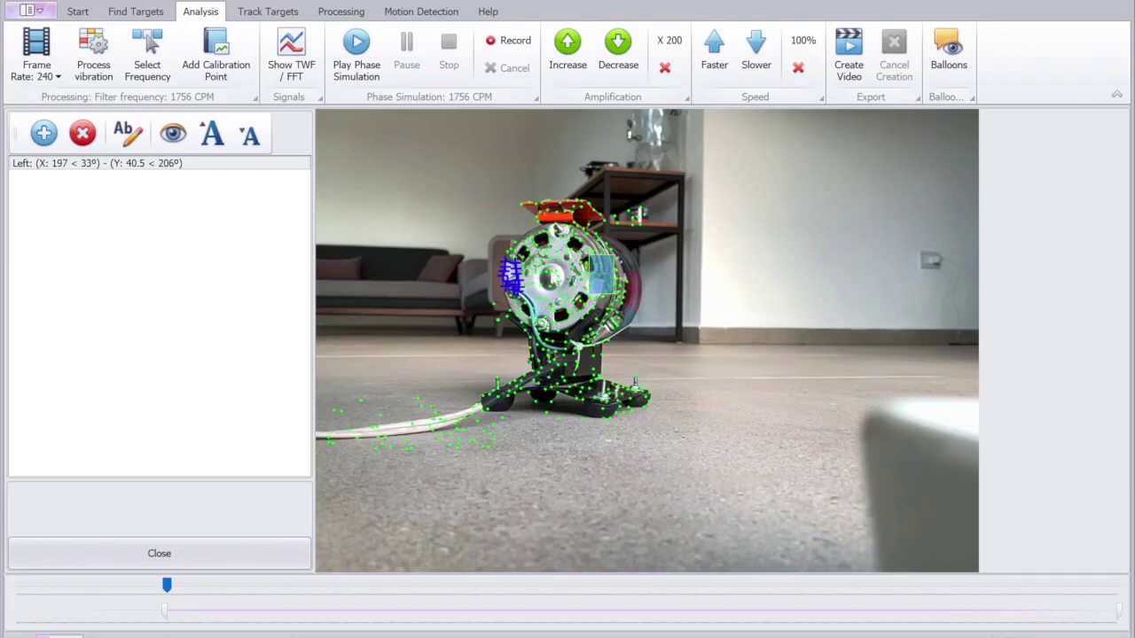
click(44, 133)
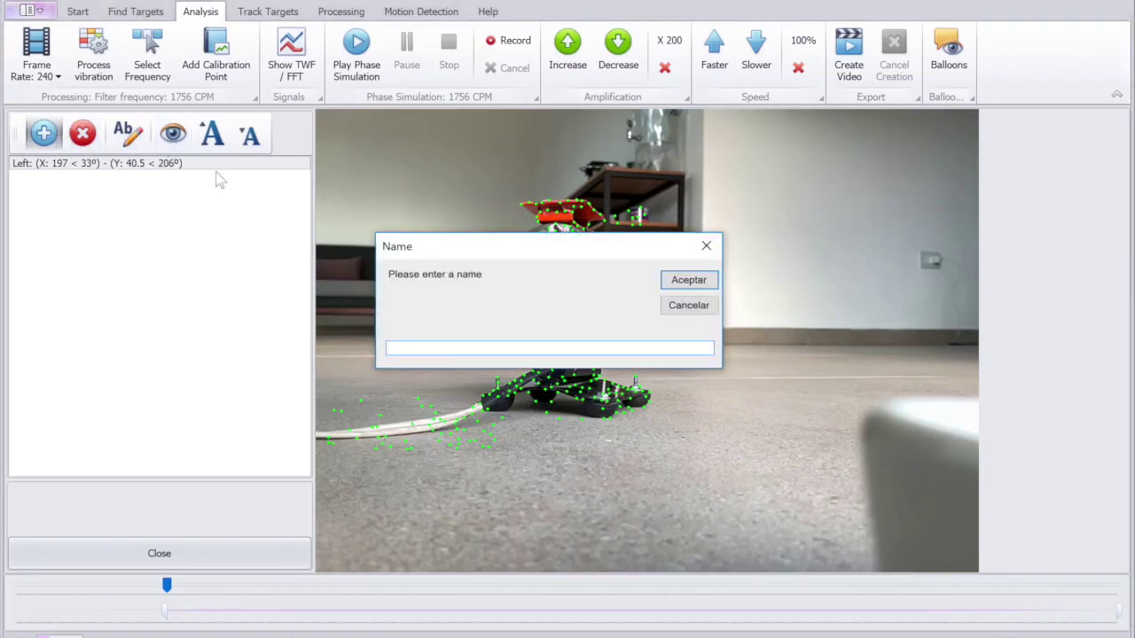
click(688, 280)
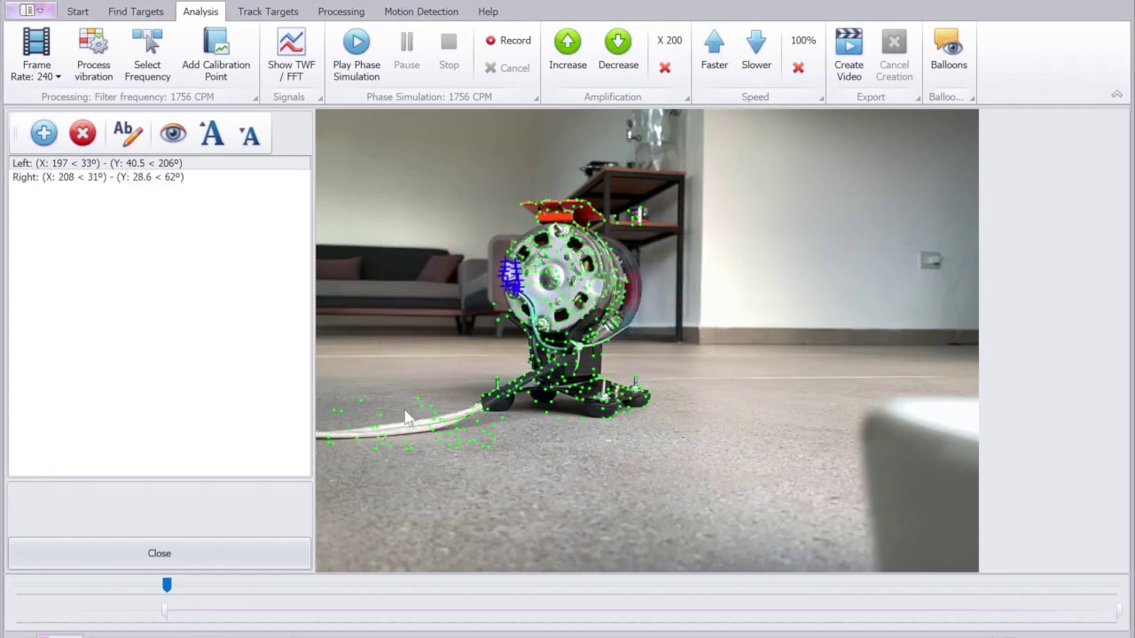
mouse_move(405, 413)
mouse_down()
mouse_move(454, 425)
mouse_move(454, 440)
mouse_up()
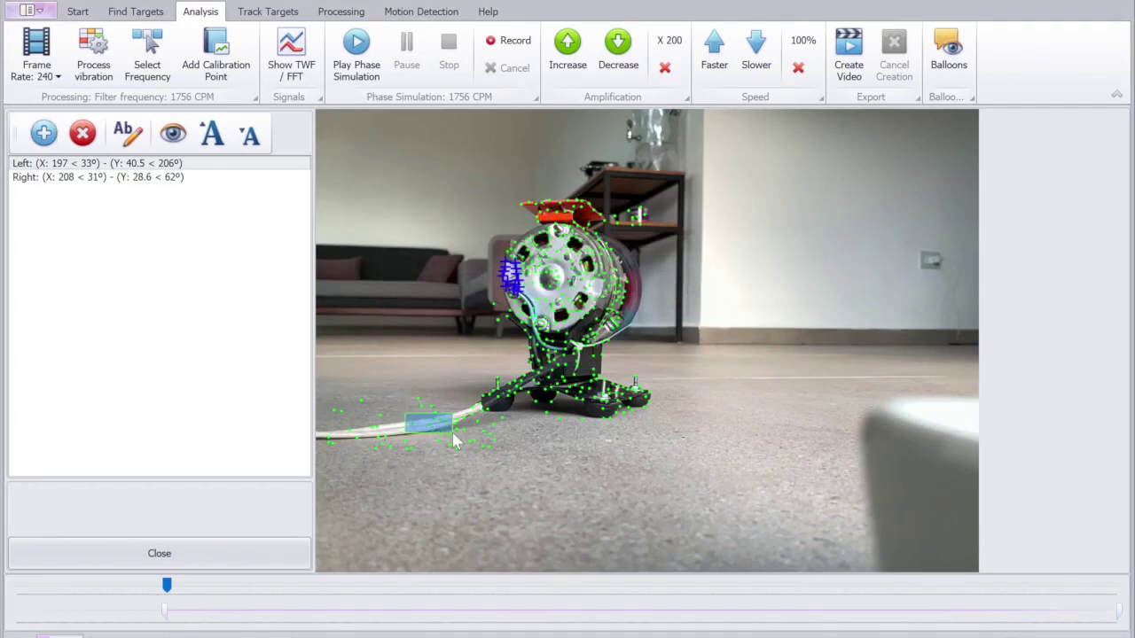
click(43, 133)
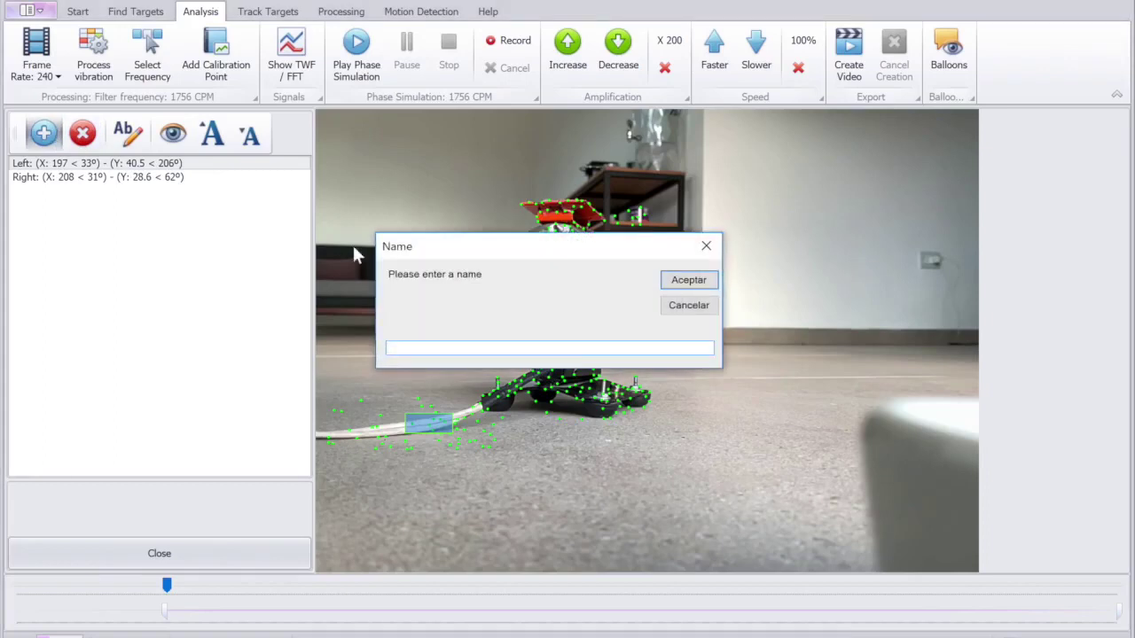
text(Cable)
click(685, 281)
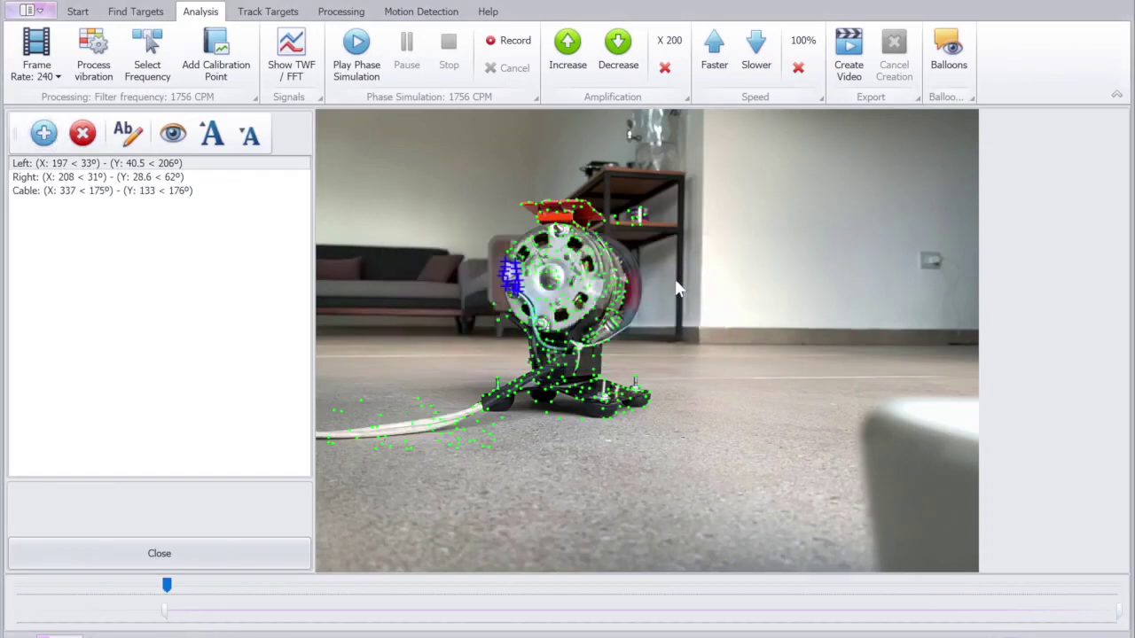
Step: Show the value balloons and spread them out: Left up-left, Right up-right, Cable lower down
click(176, 139)
drag(502, 275, 437, 178)
mouse_move(617, 282)
mouse_down()
mouse_move(689, 272)
mouse_move(820, 218)
mouse_move(769, 219)
mouse_up()
drag(427, 424, 525, 472)
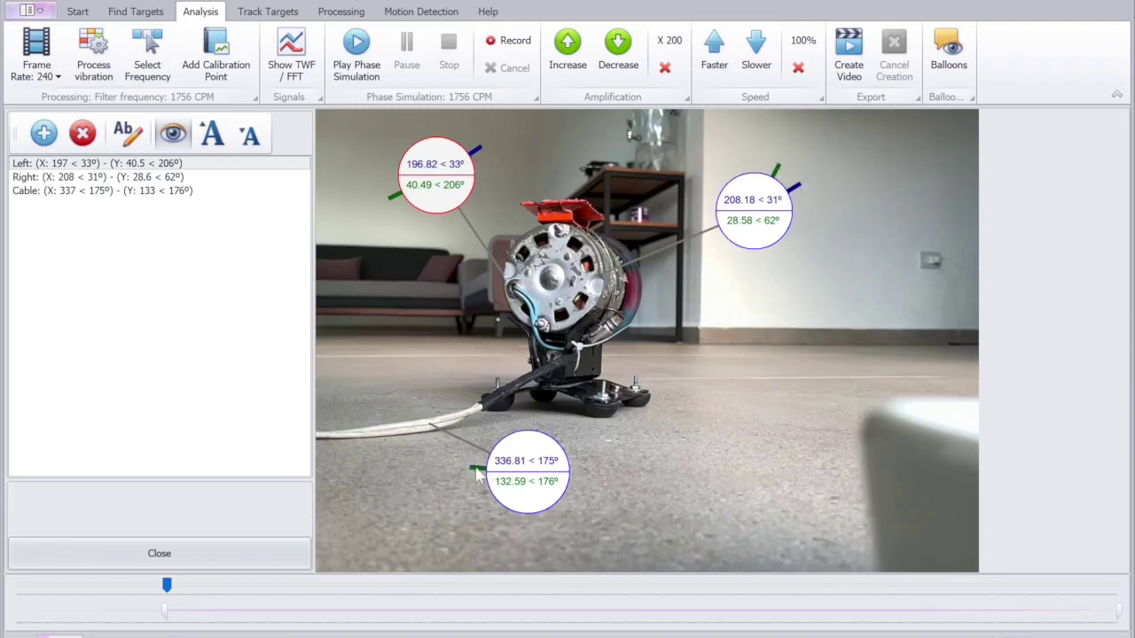
mouse_move(527, 474)
mouse_down()
mouse_move(520, 457)
mouse_move(508, 499)
mouse_up()
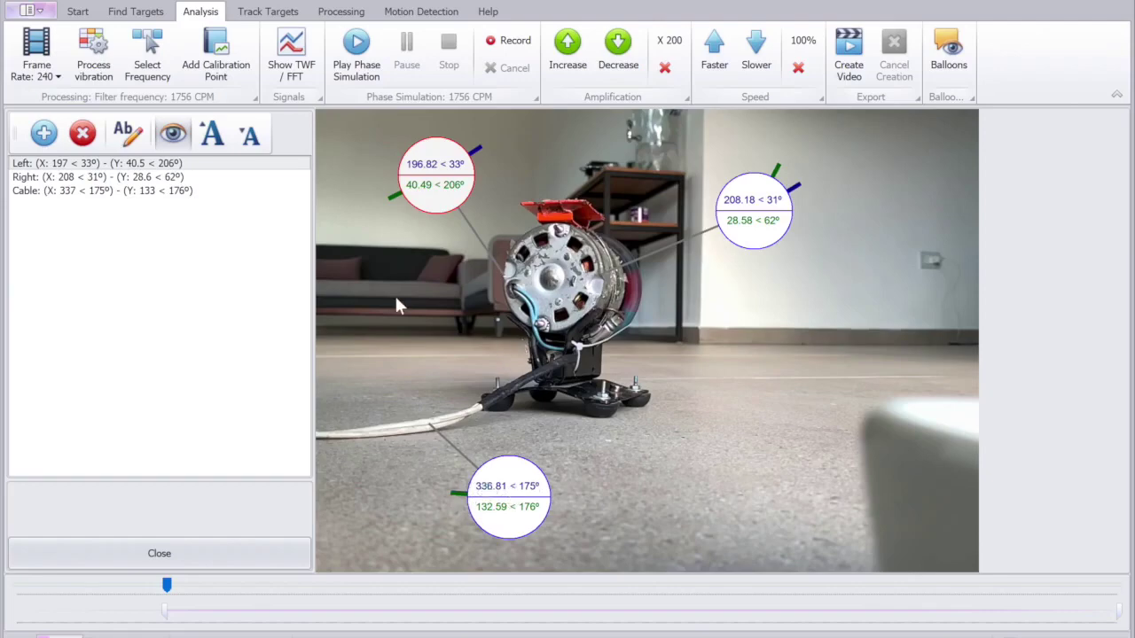
click(172, 552)
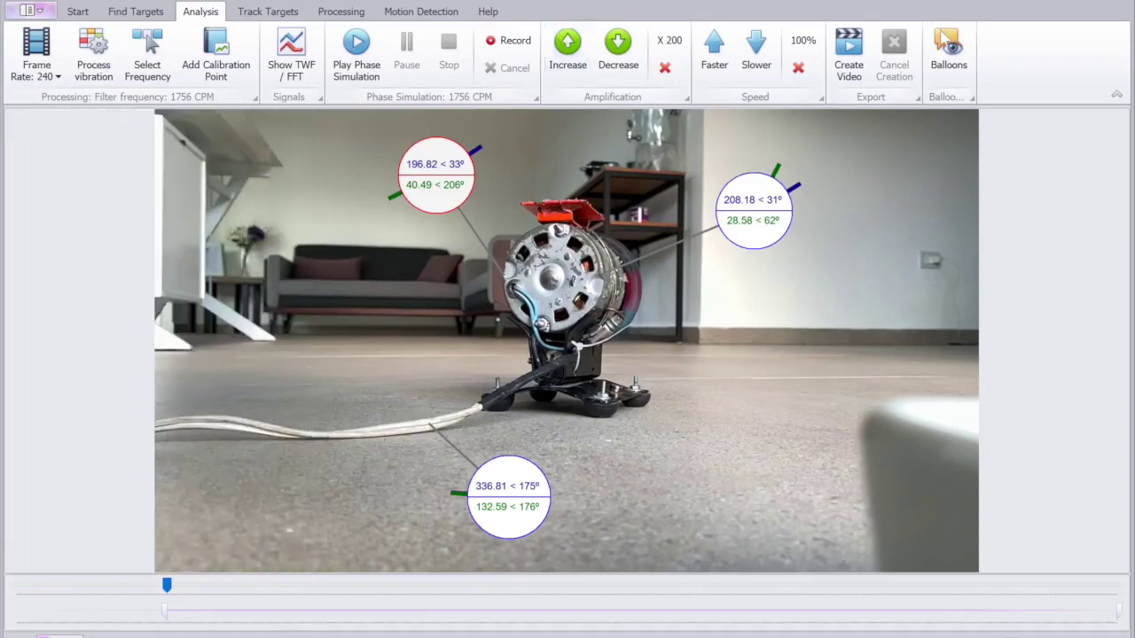
Step: Hide the balloons so only the green tracking points remain visible
click(949, 49)
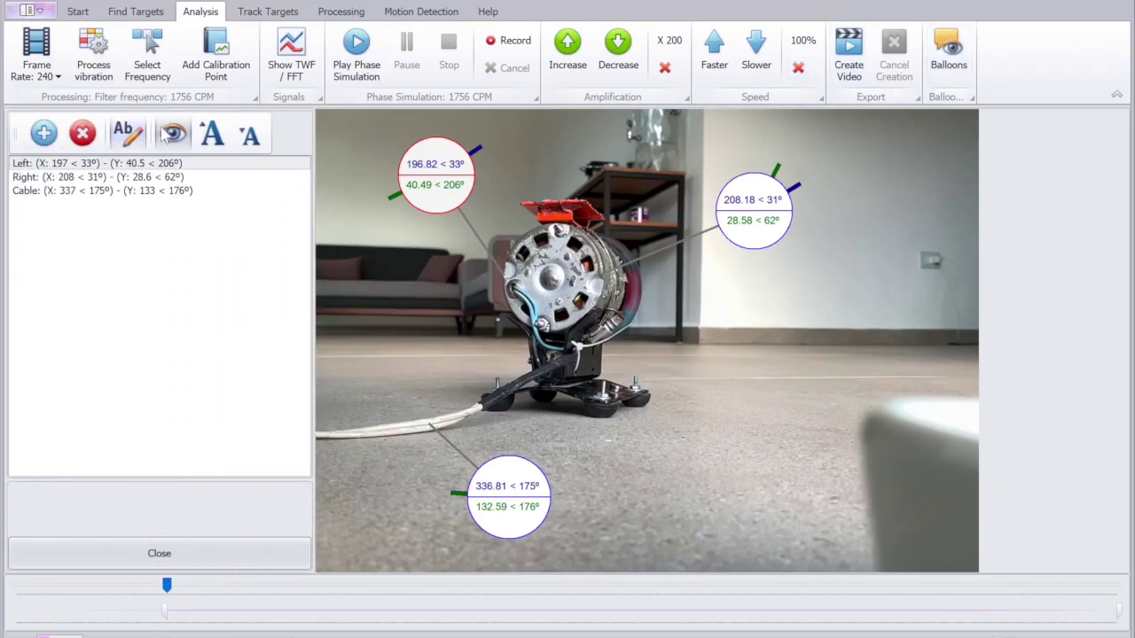
click(173, 133)
click(182, 557)
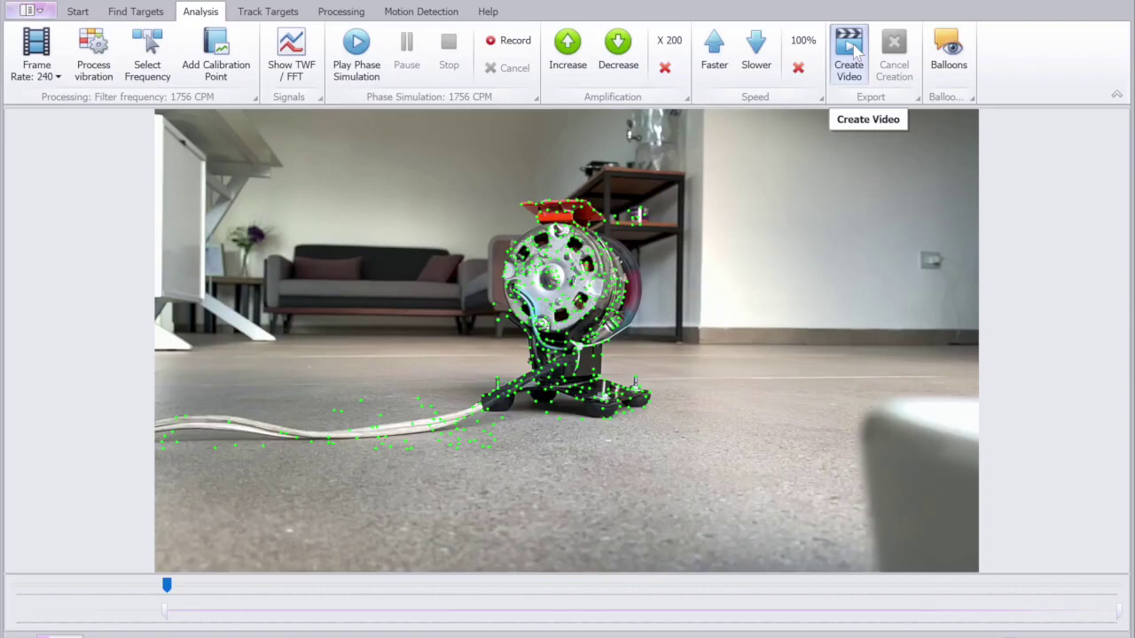
Step: Export the 1-loop, 20-frame deflection video as GIF file 'Test 1' in Videos\Test
click(854, 51)
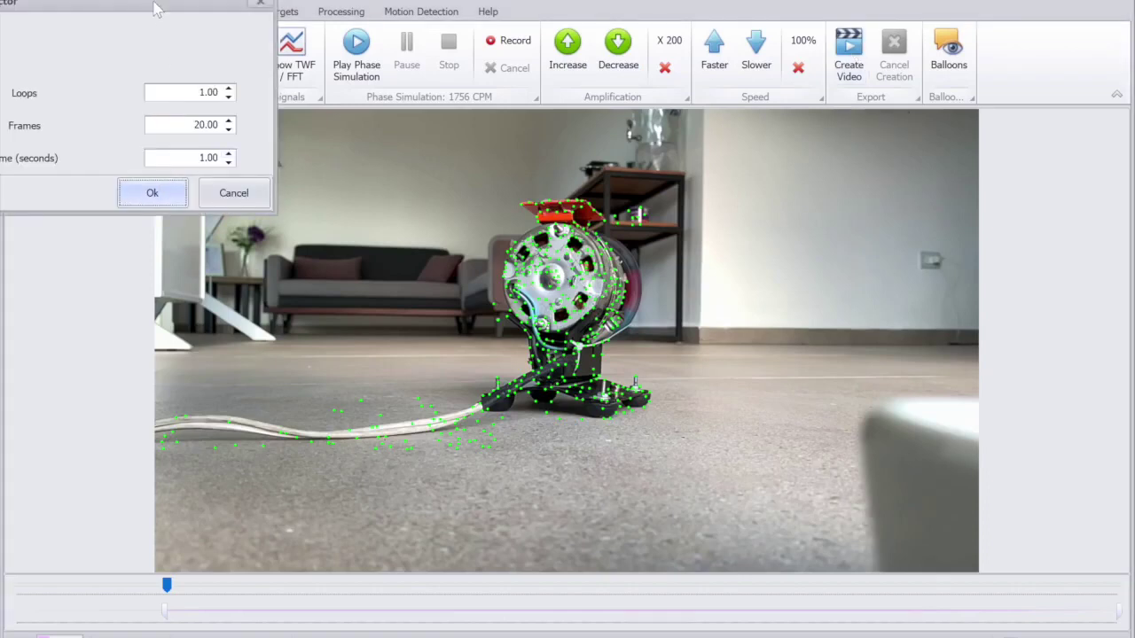
drag(155, 9, 313, 11)
click(306, 193)
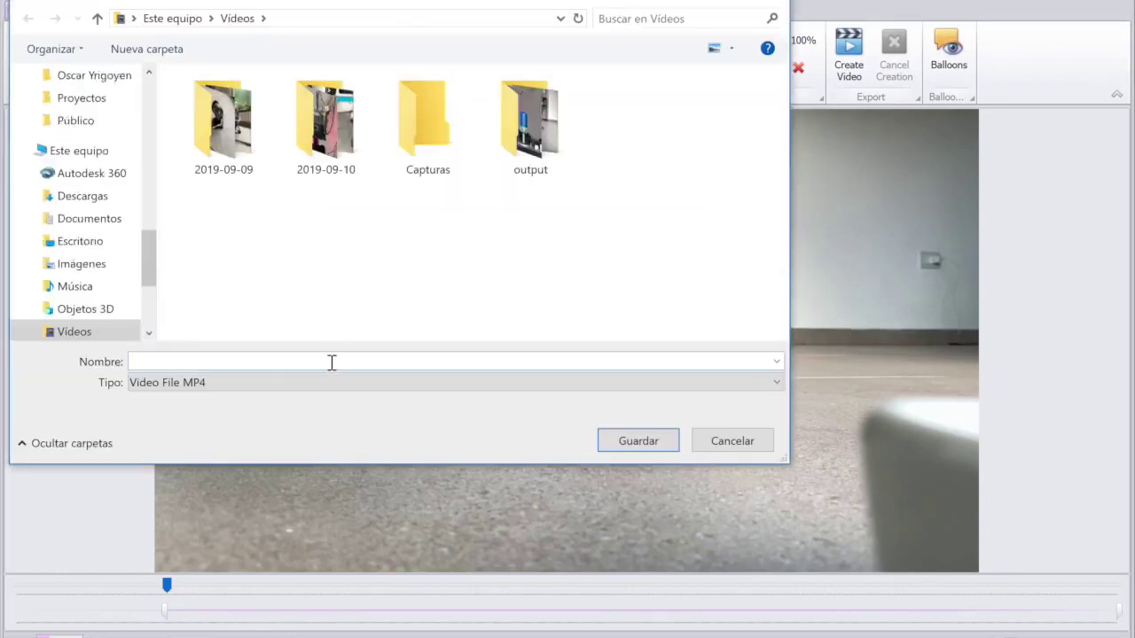
click(330, 382)
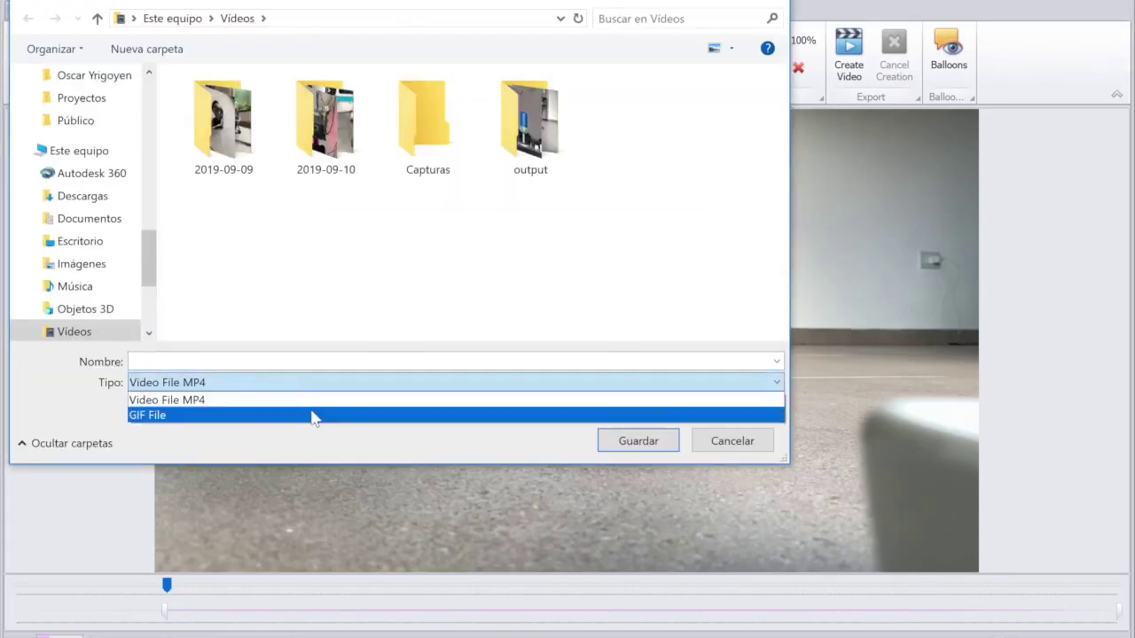
click(317, 418)
text(Test 1)
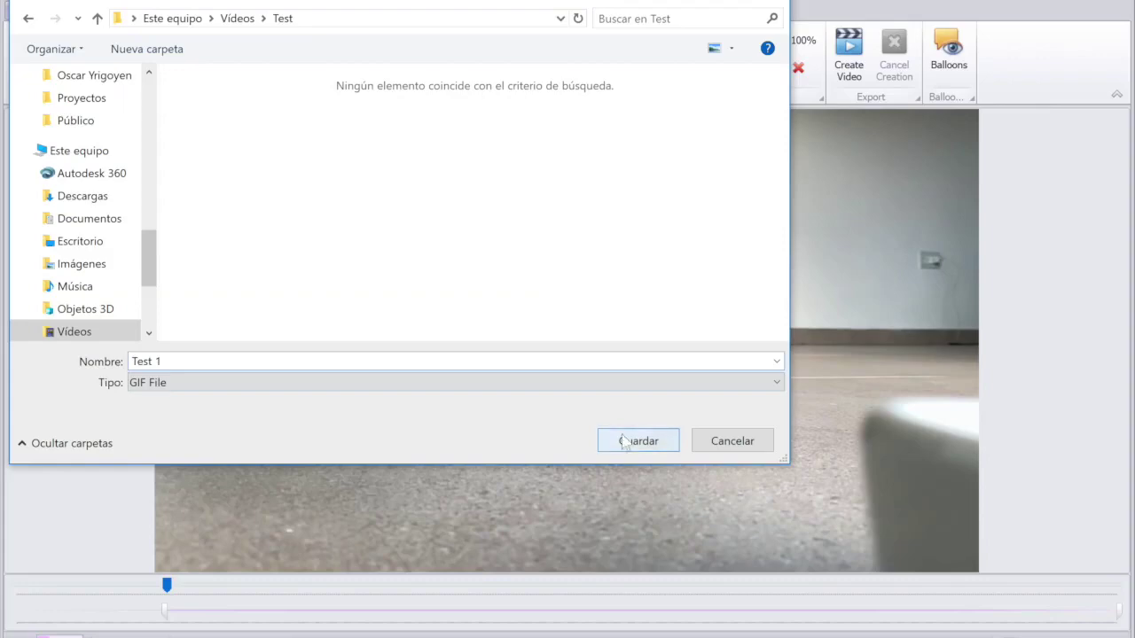
click(643, 442)
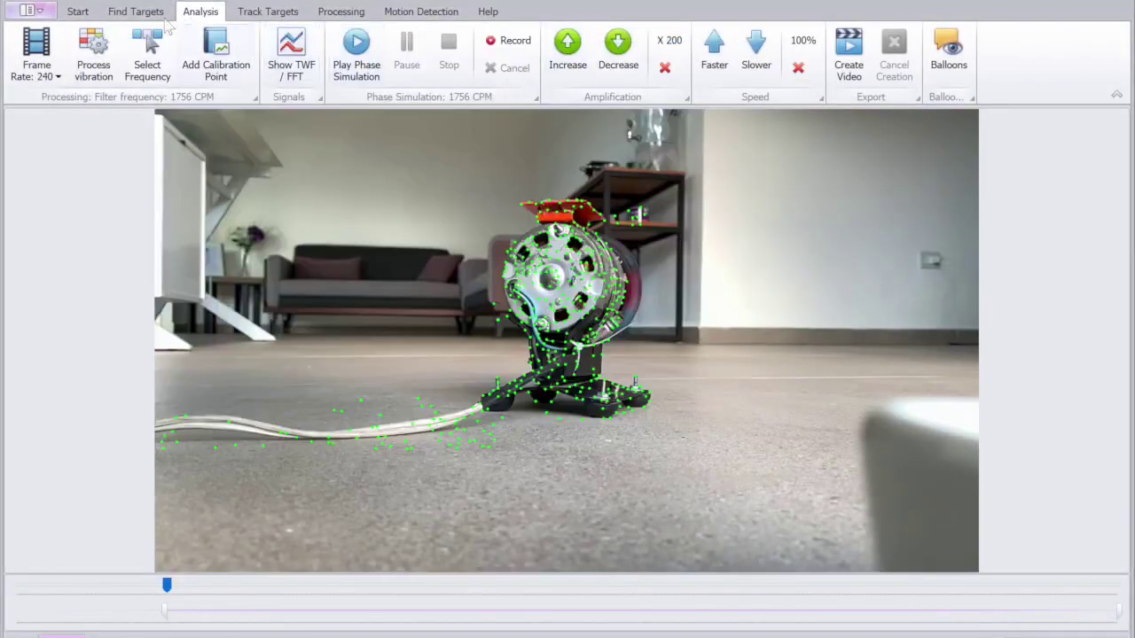
Step: Cover the whole video frame with a grid of blue static points
click(137, 12)
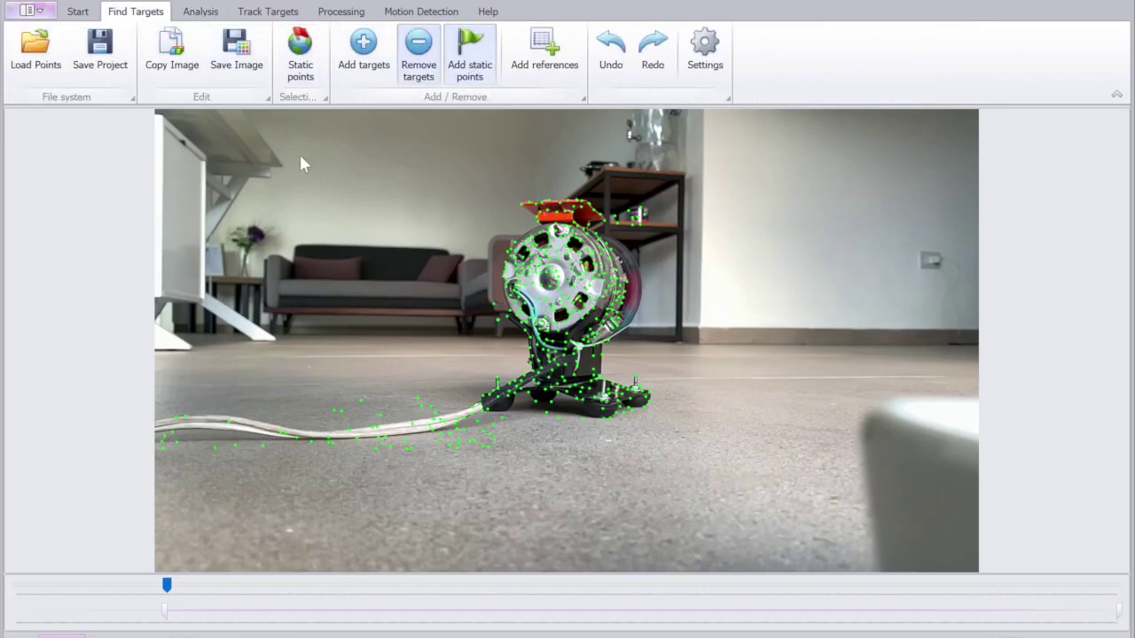
mouse_move(156, 113)
mouse_down()
mouse_move(1031, 588)
mouse_move(982, 577)
mouse_up()
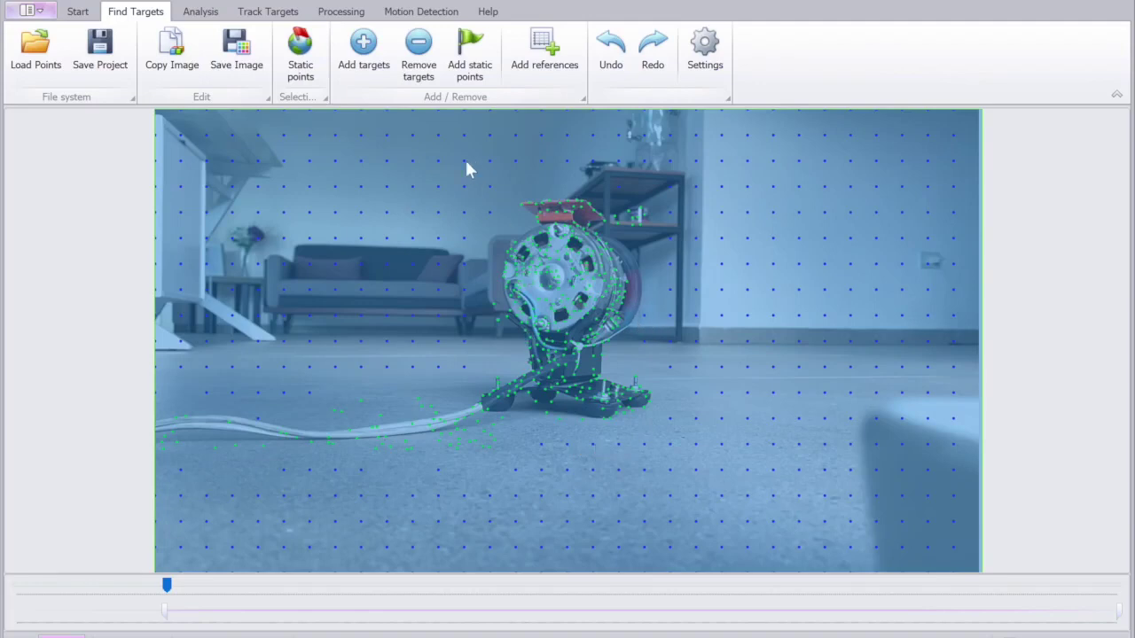
click(383, 174)
Step: Export a second GIF named 'Test 2' to the same Videos\Test folder
click(201, 12)
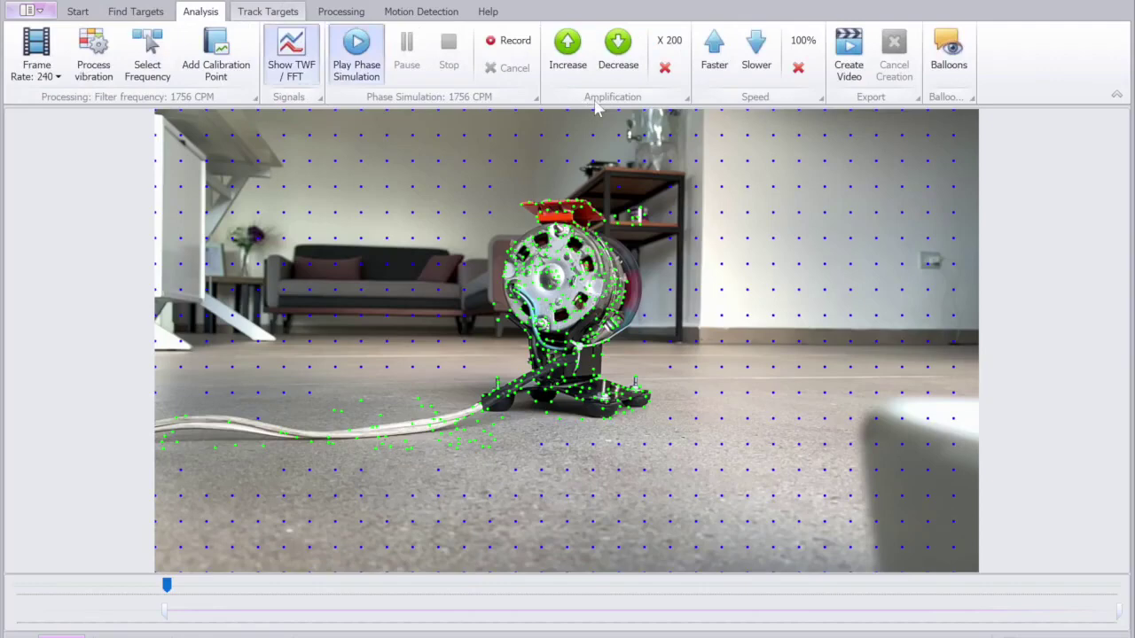
click(848, 51)
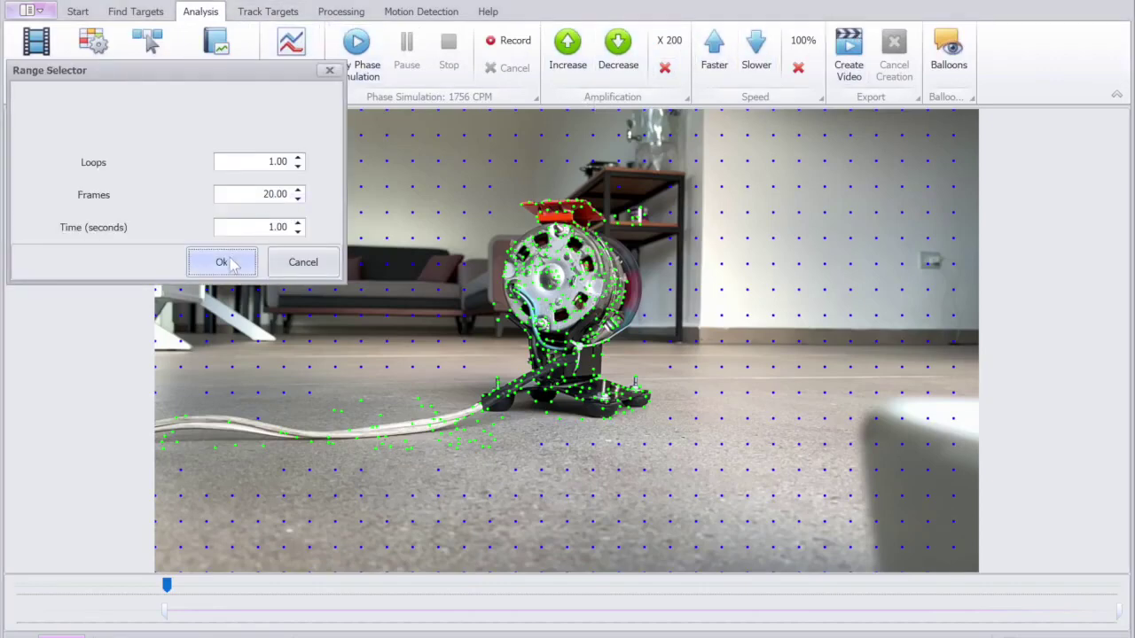
click(223, 263)
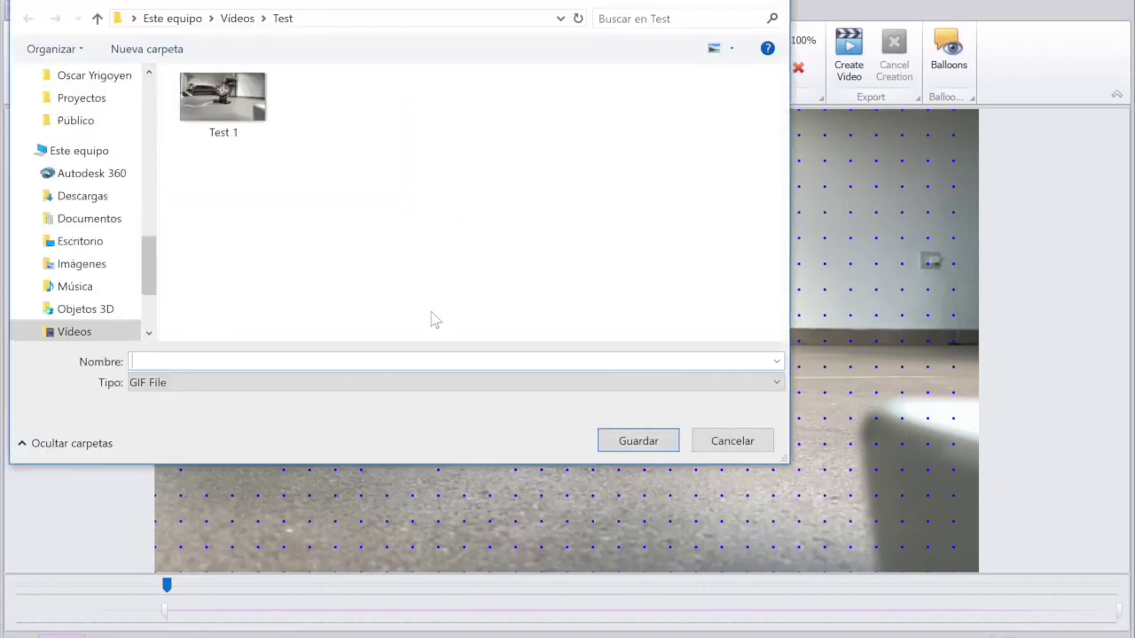
click(233, 115)
double_click(213, 360)
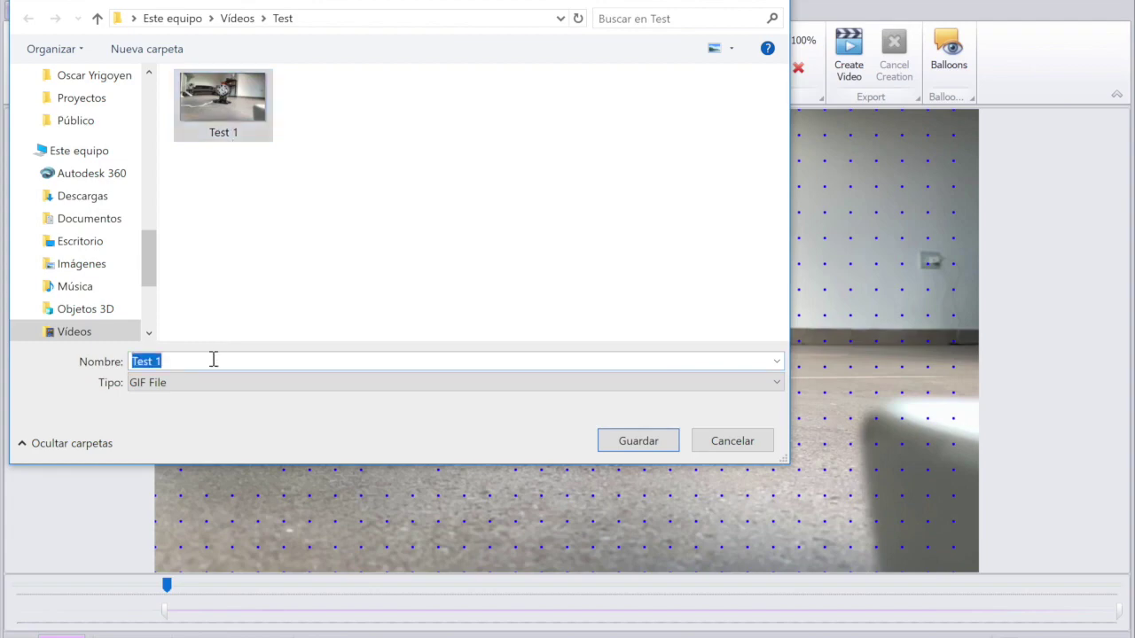
text(2)
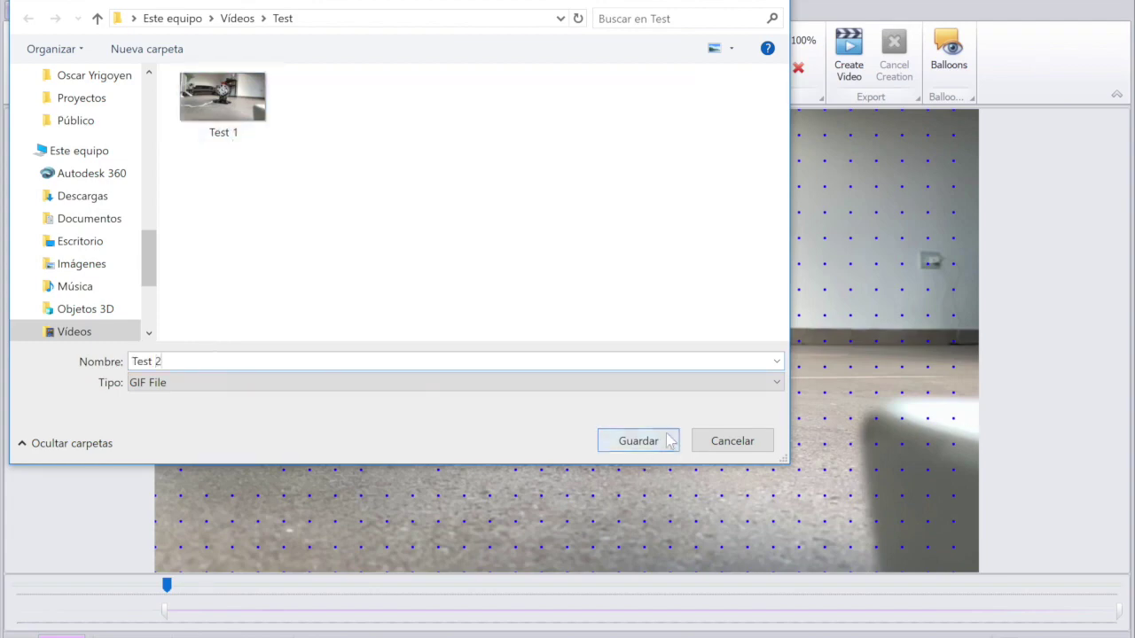
click(660, 441)
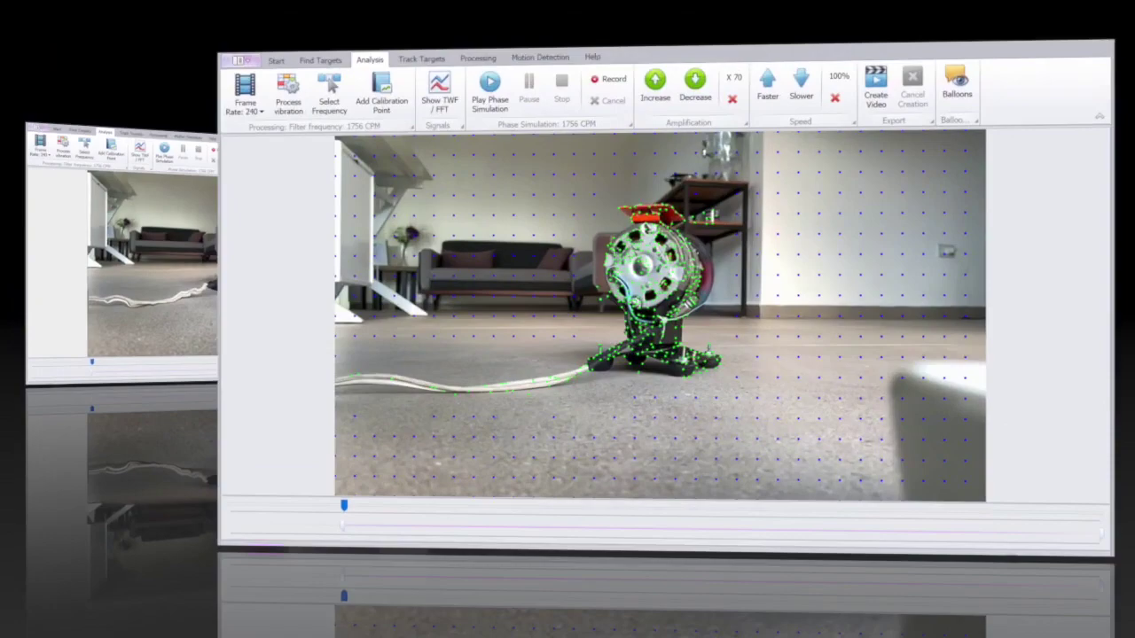
click(628, 232)
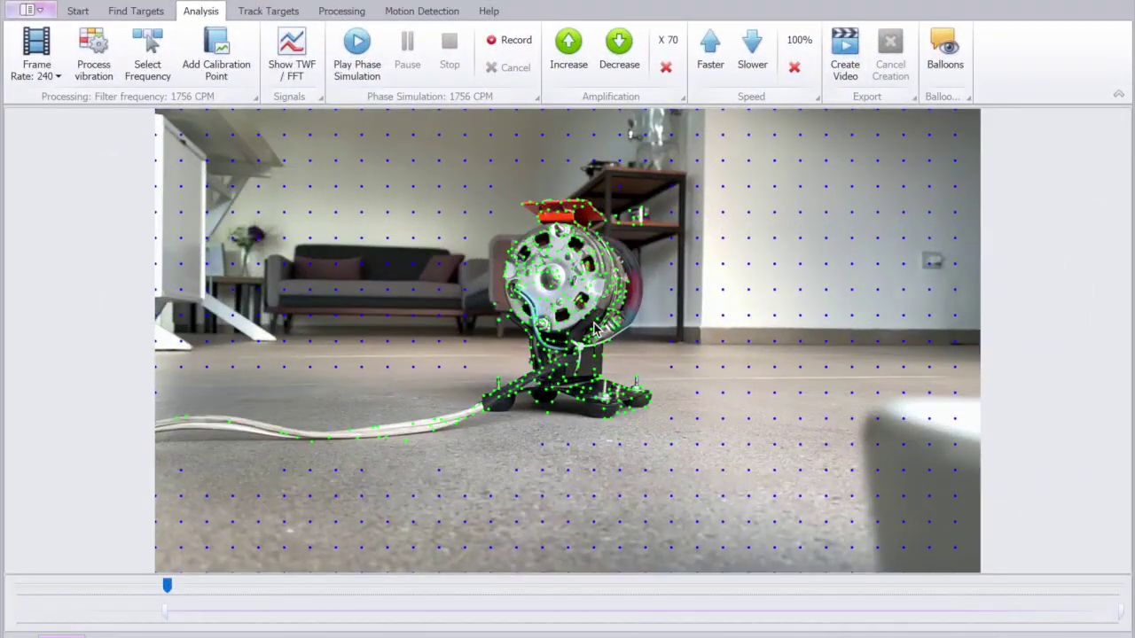
Step: Start motion detection playback on the motor video at 150 x 150 resolution
click(422, 13)
click(26, 49)
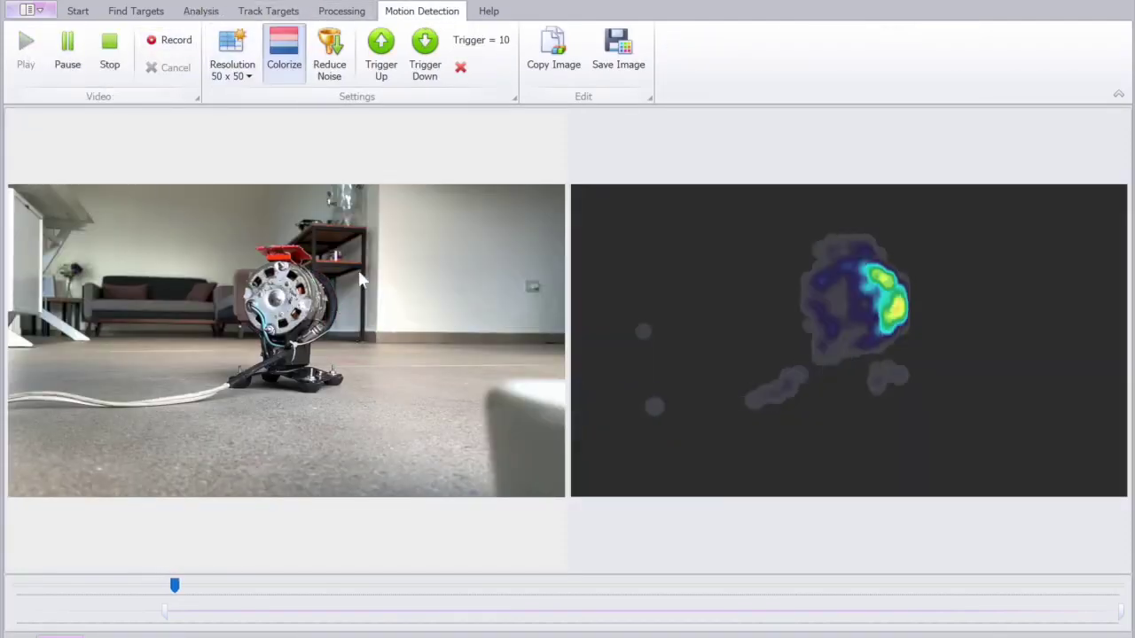
click(238, 78)
click(257, 184)
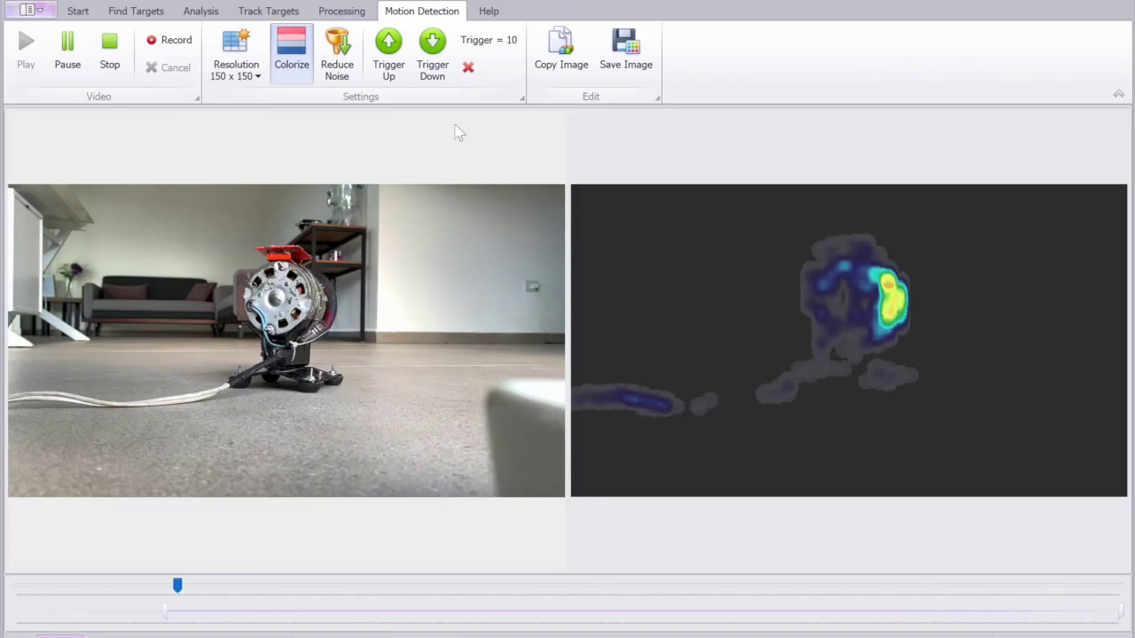
Step: Lower the motion trigger to 6, switch the motion map to grayscale, and pause playback
click(431, 55)
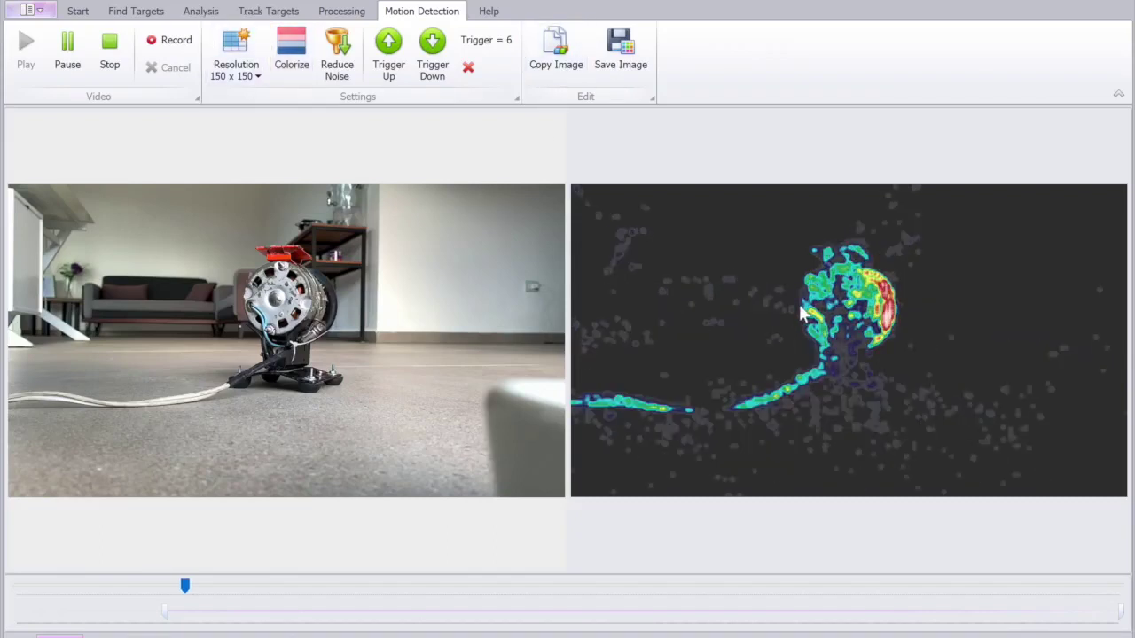
click(822, 344)
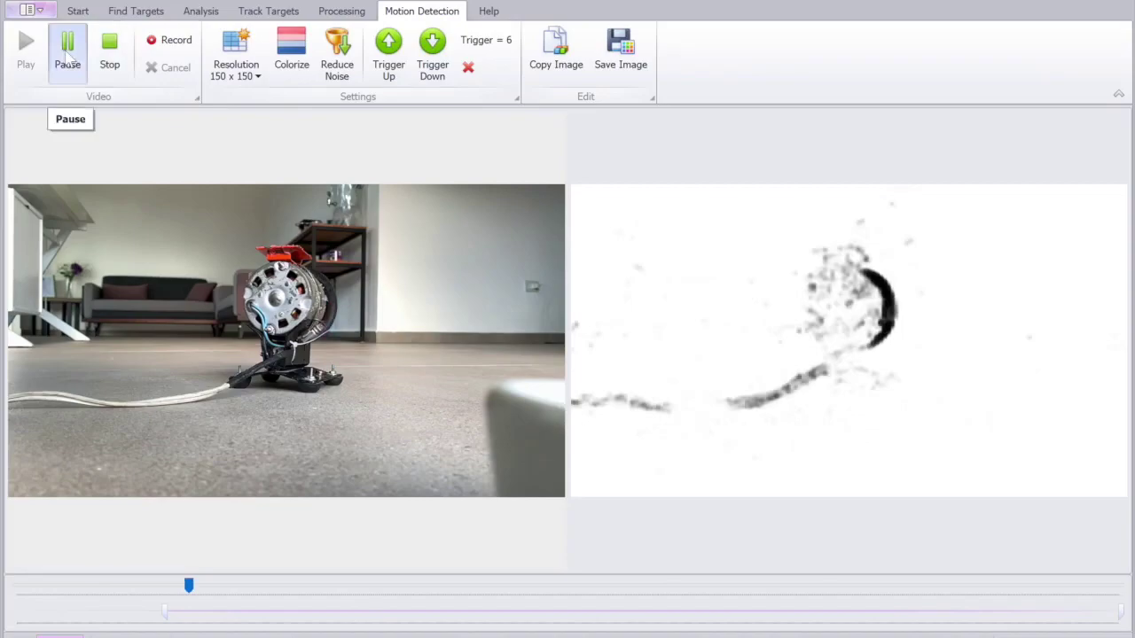
click(67, 55)
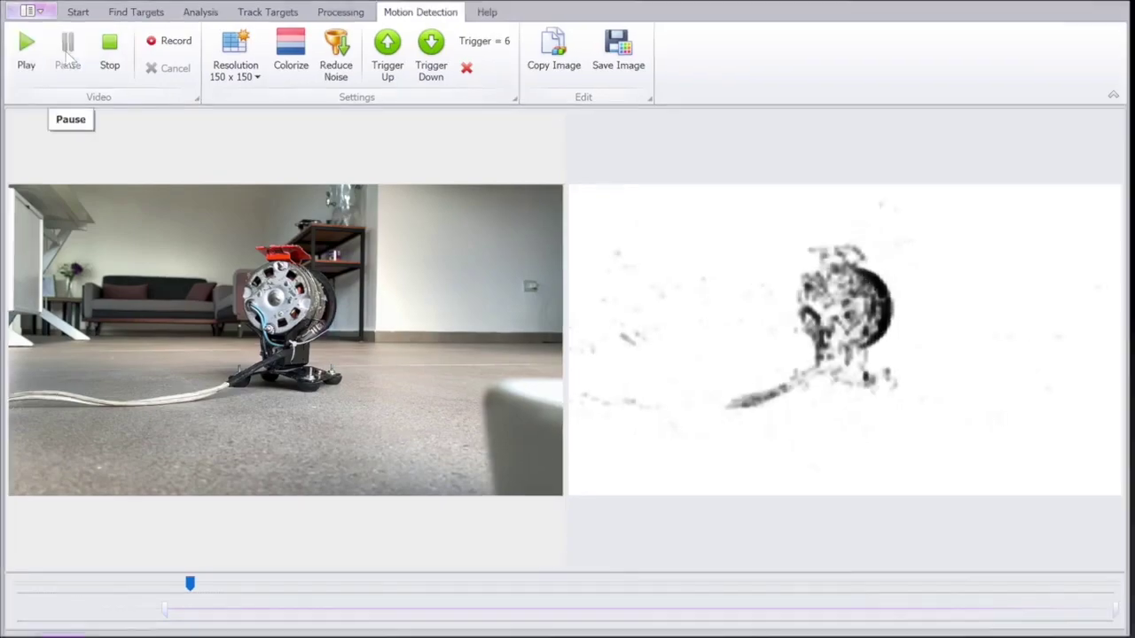